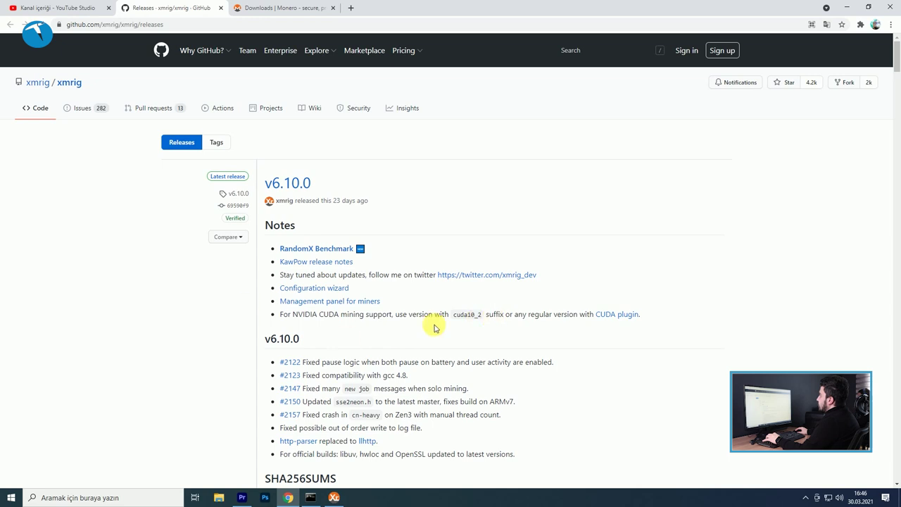
- Scroll to the v6.10.0 Assets list and download xmrig-6.10.0-gcc-win64.zip
{"action": "scroll", "coordinate": [350, 277], "scroll_direction": "up", "scroll_amount": 3}
{"action": "scroll", "coordinate": [389, 321], "scroll_direction": "down", "scroll_amount": 1}
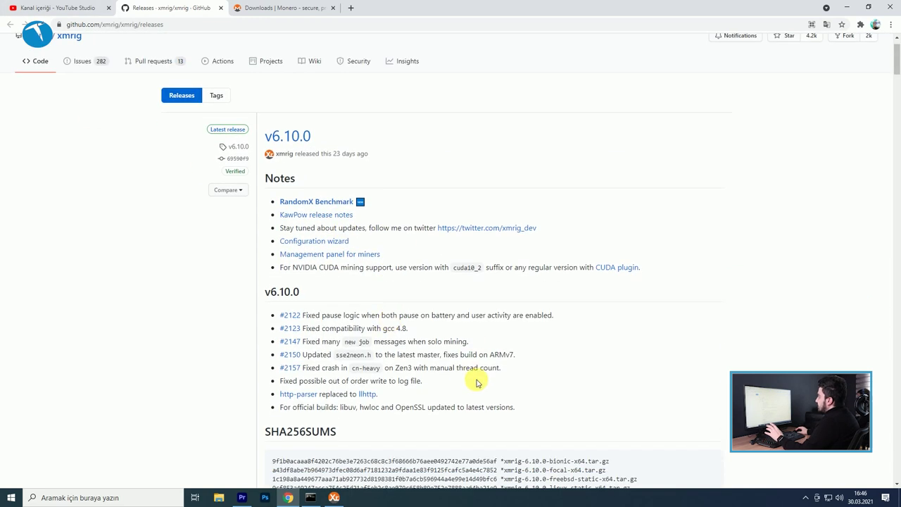
{"action": "scroll", "coordinate": [476, 381], "scroll_direction": "down", "scroll_amount": 4}
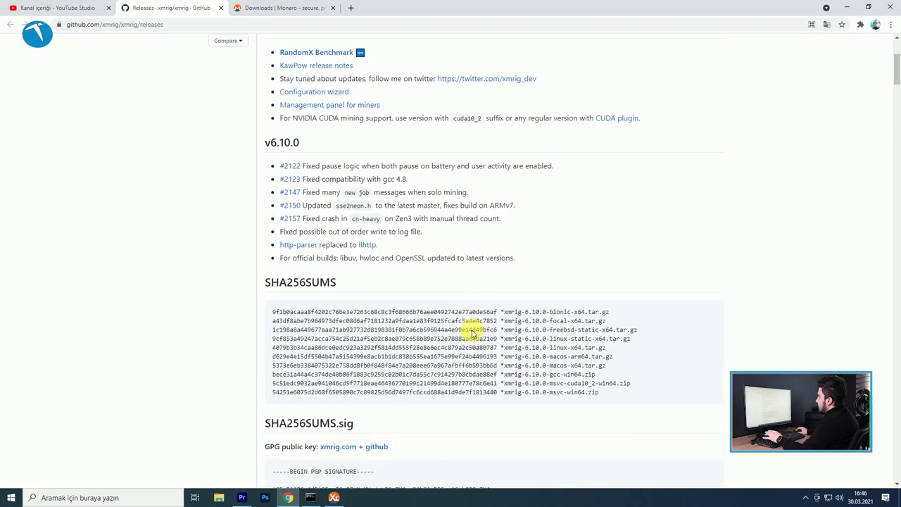
{"action": "scroll", "coordinate": [478, 324], "scroll_direction": "down", "scroll_amount": 6}
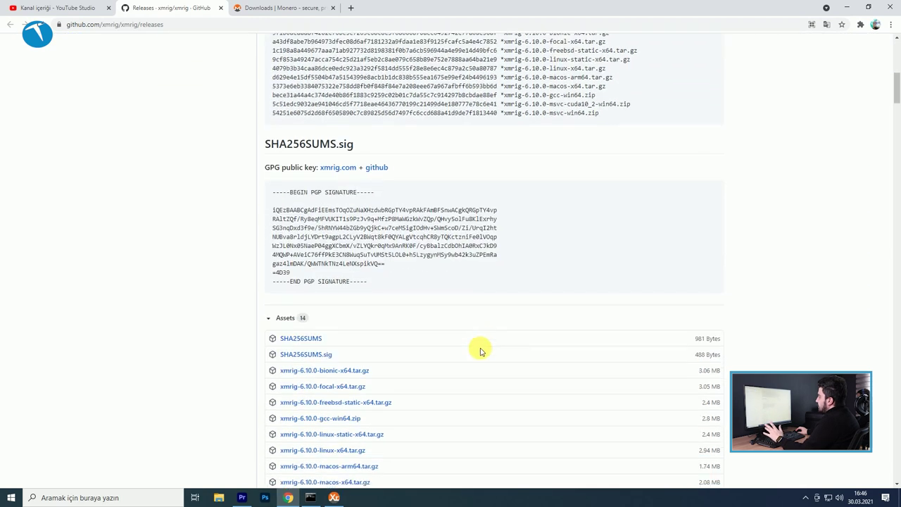
{"action": "scroll", "coordinate": [483, 339], "scroll_direction": "down", "scroll_amount": 2}
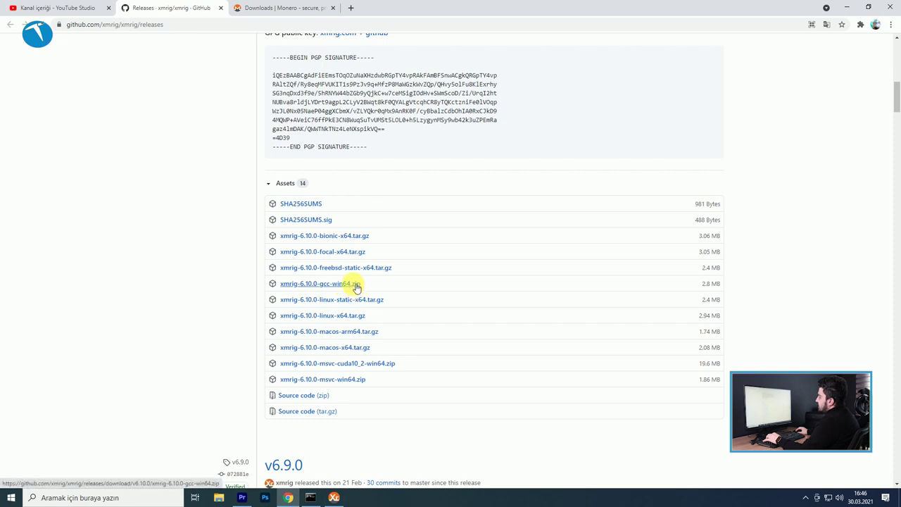
{"action": "left_click", "coordinate": [356, 284]}
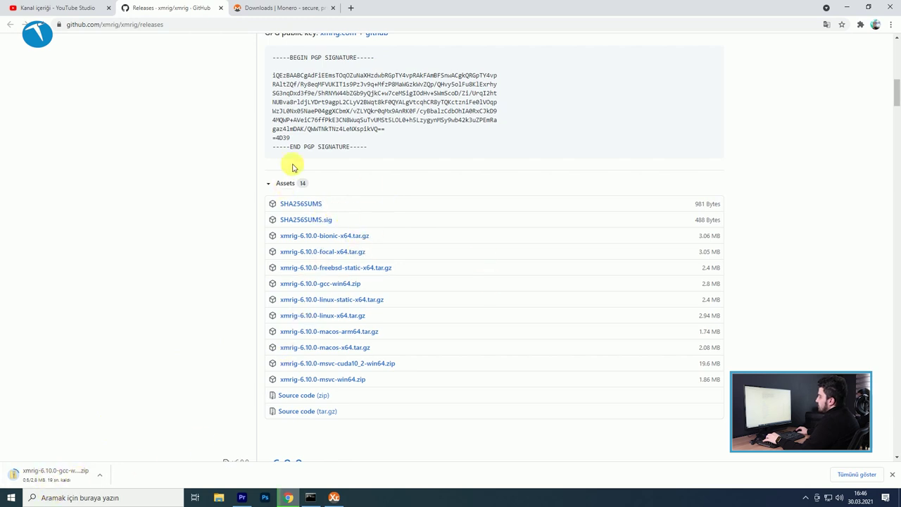
{"action": "left_click", "coordinate": [304, 10]}
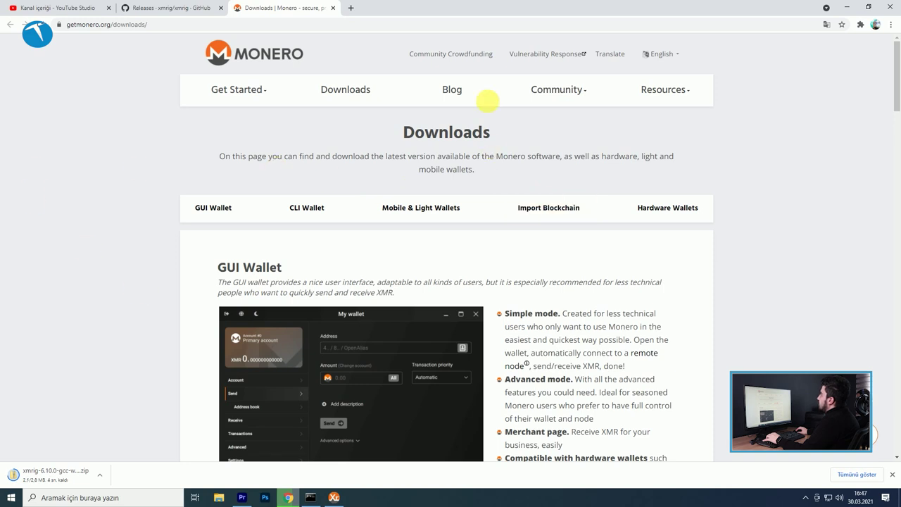
- Reload getmonero.org Downloads, fetch the Windows 64-bit (zip) GUI wallet, and restore down Chrome
{"action": "left_click", "coordinate": [347, 91]}
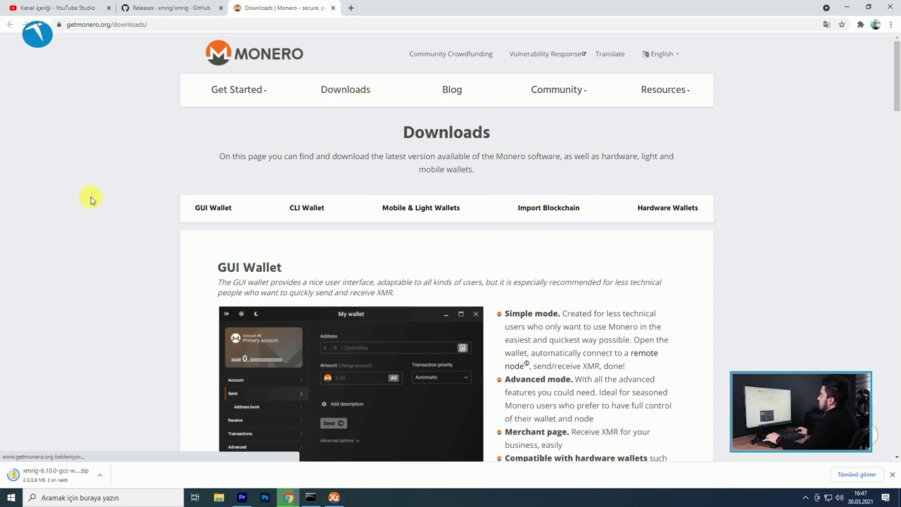
{"action": "scroll", "coordinate": [680, 387], "scroll_direction": "down", "scroll_amount": 5}
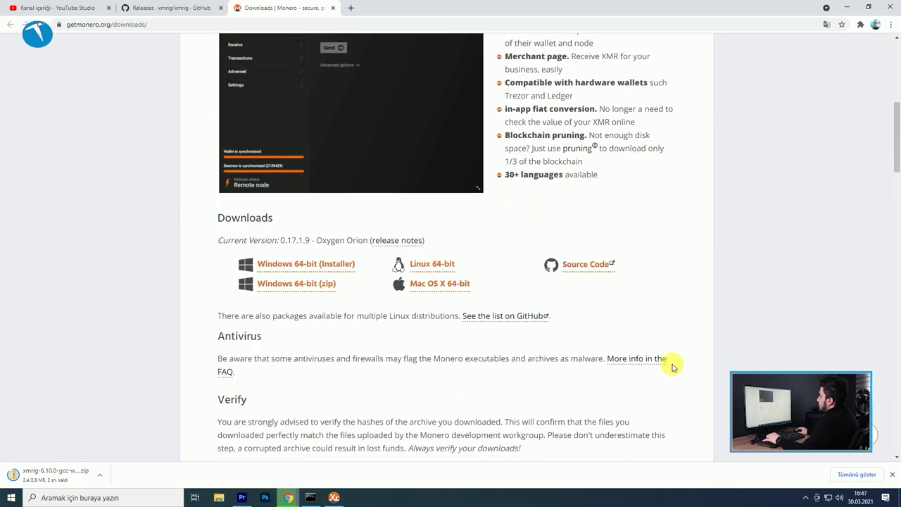
{"action": "scroll", "coordinate": [673, 366], "scroll_direction": "down", "scroll_amount": 1}
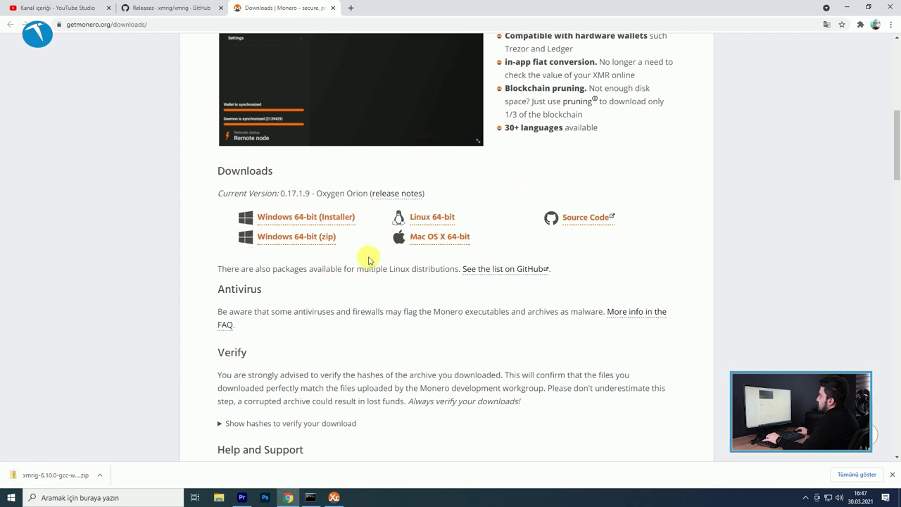
{"action": "left_click", "coordinate": [287, 239]}
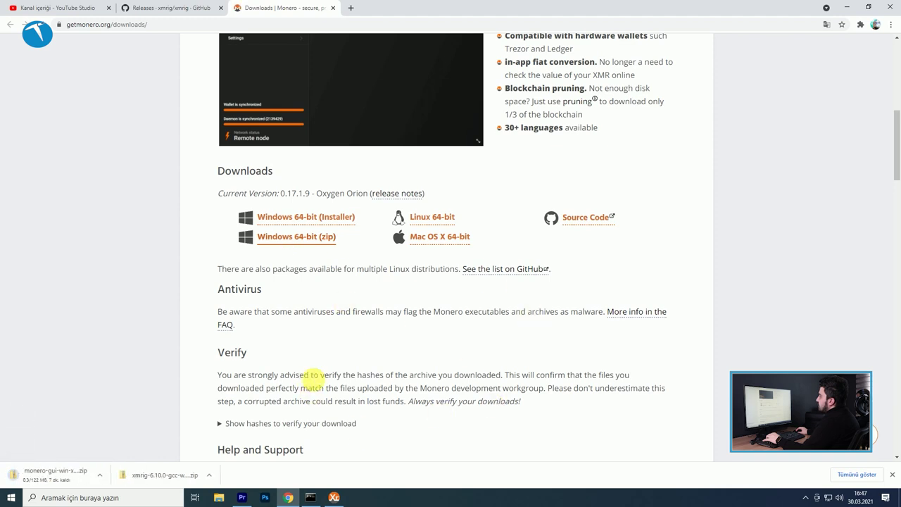
{"action": "scroll", "coordinate": [445, 377], "scroll_direction": "up", "scroll_amount": 5}
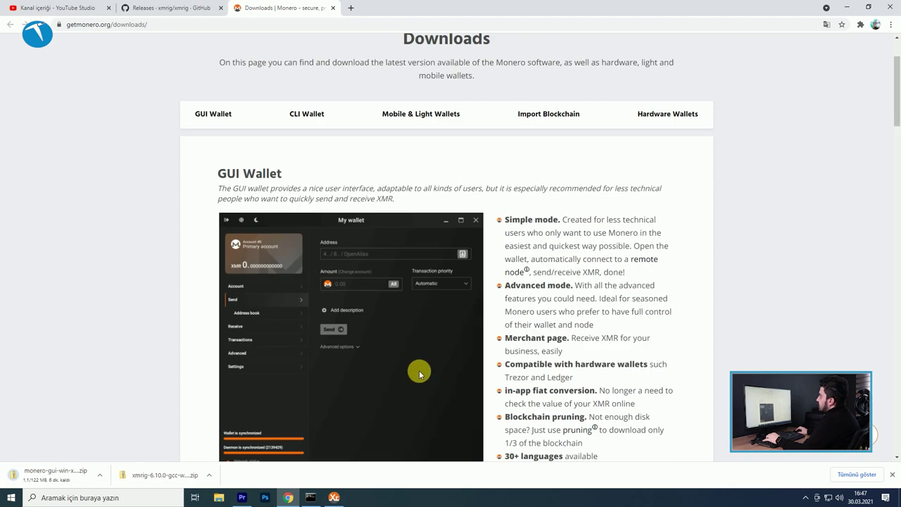
{"action": "left_click", "coordinate": [870, 9]}
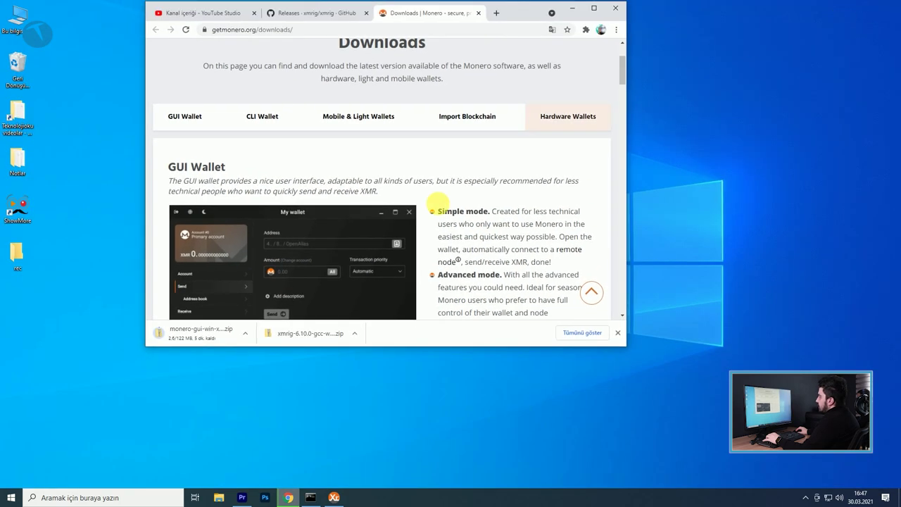
- Save the downloaded xmrig zip onto the desktop and open the archive
{"action": "left_click_drag", "start_coordinate": [399, 344], "coordinate": [803, 121]}
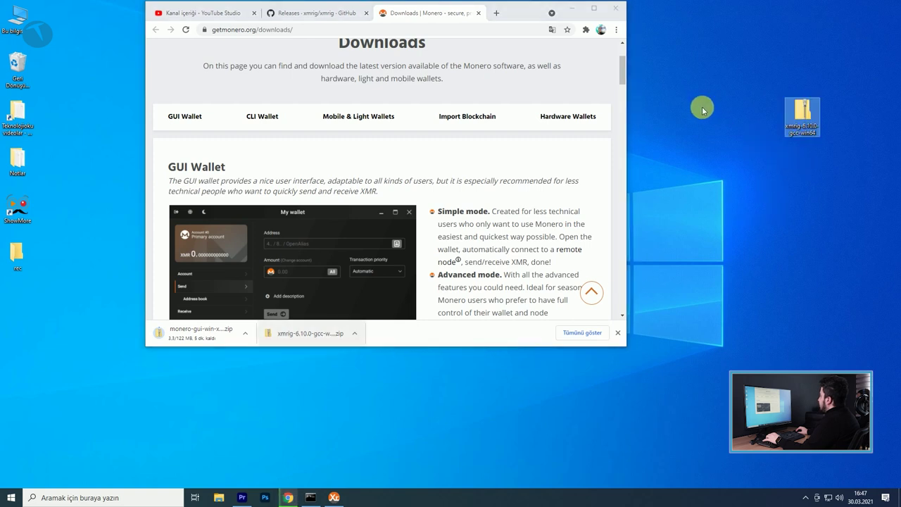
{"action": "left_click", "coordinate": [580, 11]}
{"action": "left_click_drag", "start_coordinate": [801, 124], "coordinate": [476, 78]}
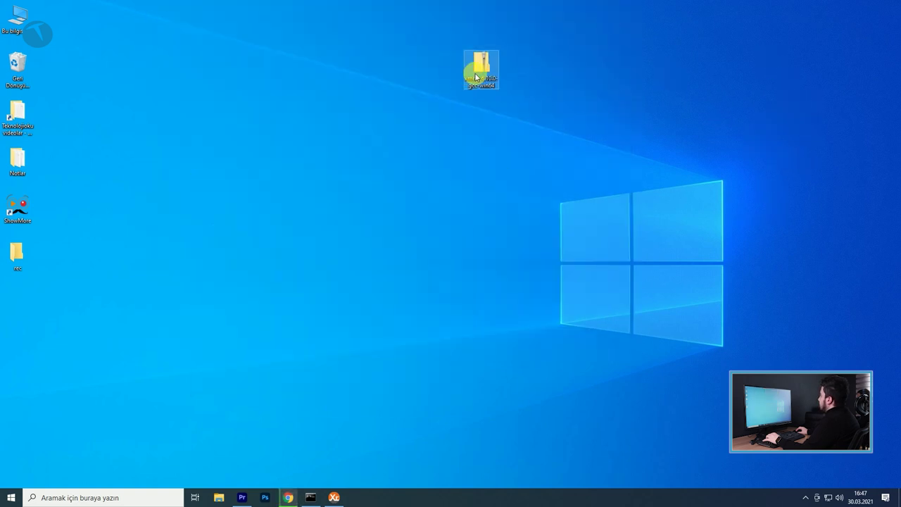
{"action": "double_click", "coordinate": [478, 76]}
- Extract the xmrig-6.10.0 folder to the desktop, open it and select config
{"action": "left_click_drag", "start_coordinate": [298, 175], "coordinate": [329, 53]}
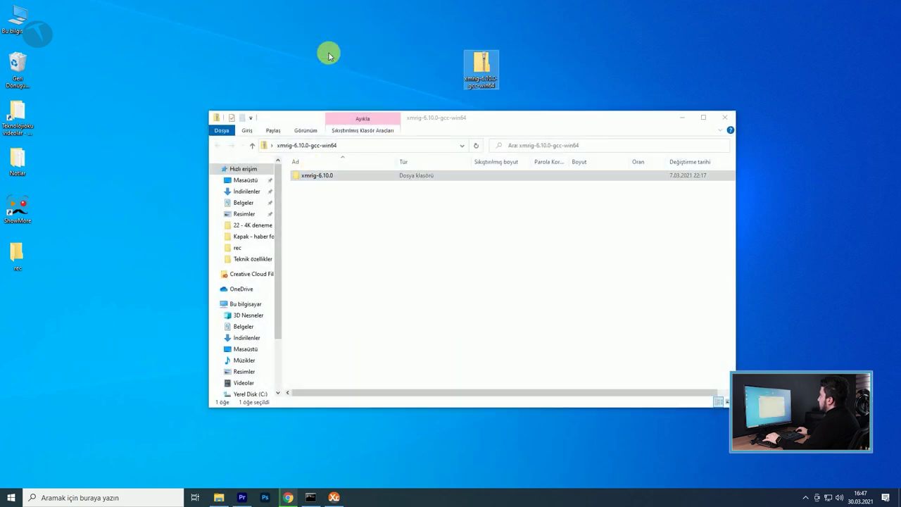
{"action": "left_click", "coordinate": [732, 124]}
{"action": "left_click_drag", "start_coordinate": [340, 16], "coordinate": [374, 111]}
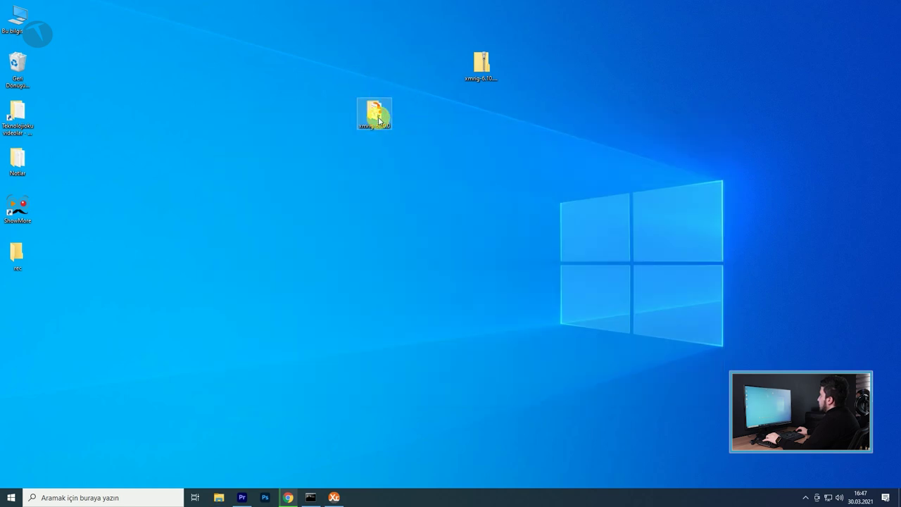
{"action": "double_click", "coordinate": [375, 115]}
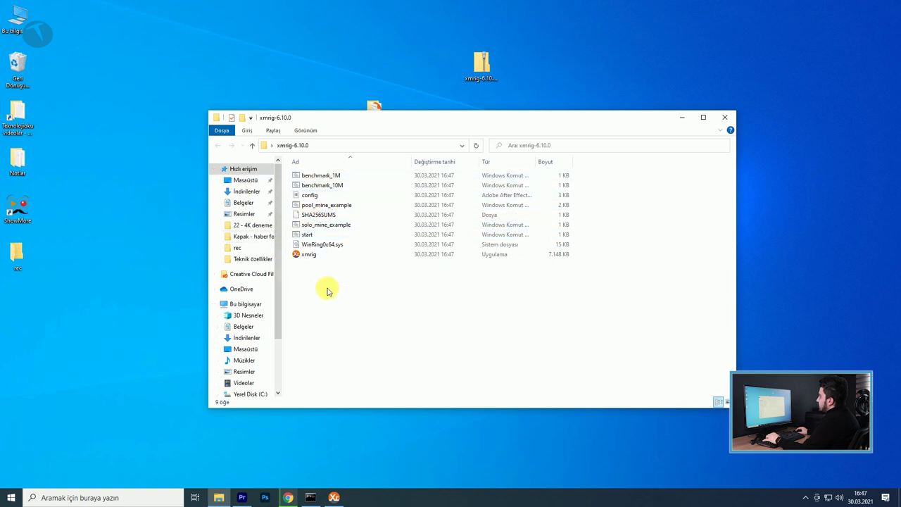
{"action": "left_click", "coordinate": [308, 198]}
- Open config with Not Defteri (Notepad), without making it the default .json app
{"action": "right_click", "coordinate": [311, 201]}
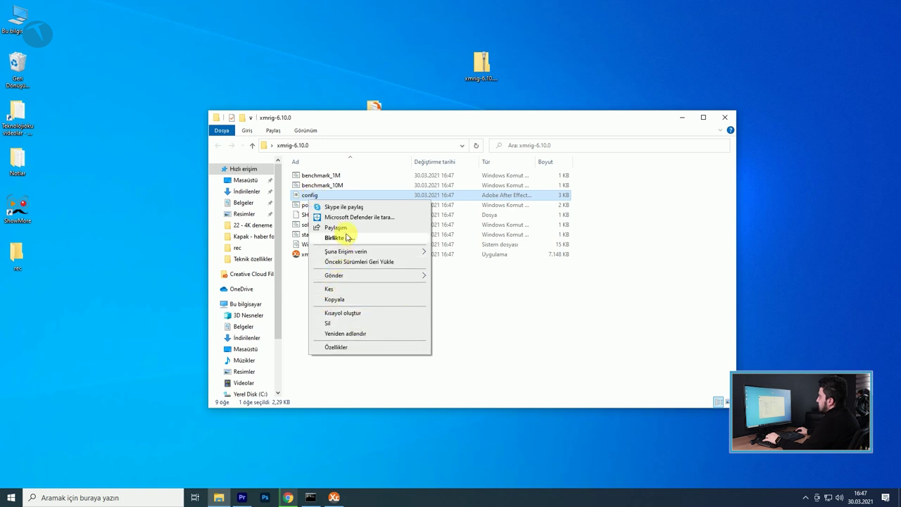
{"action": "left_click", "coordinate": [386, 238]}
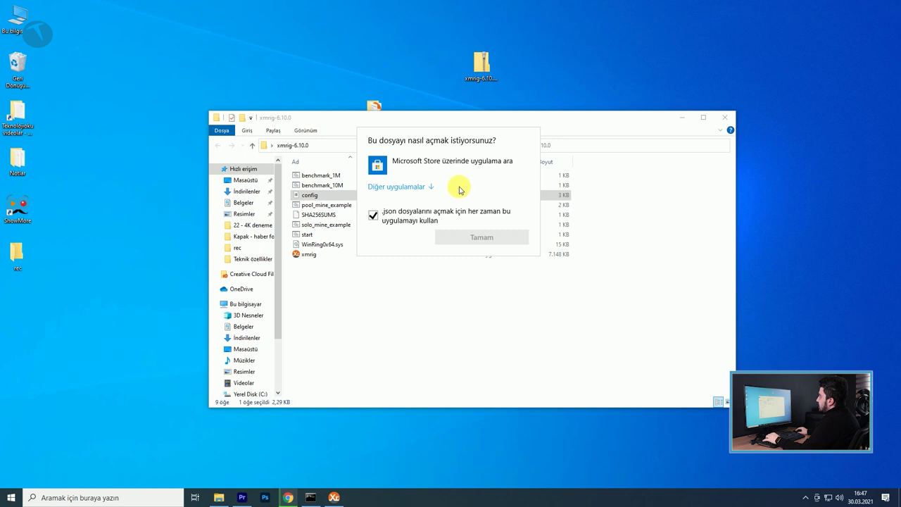
{"action": "left_click", "coordinate": [375, 216]}
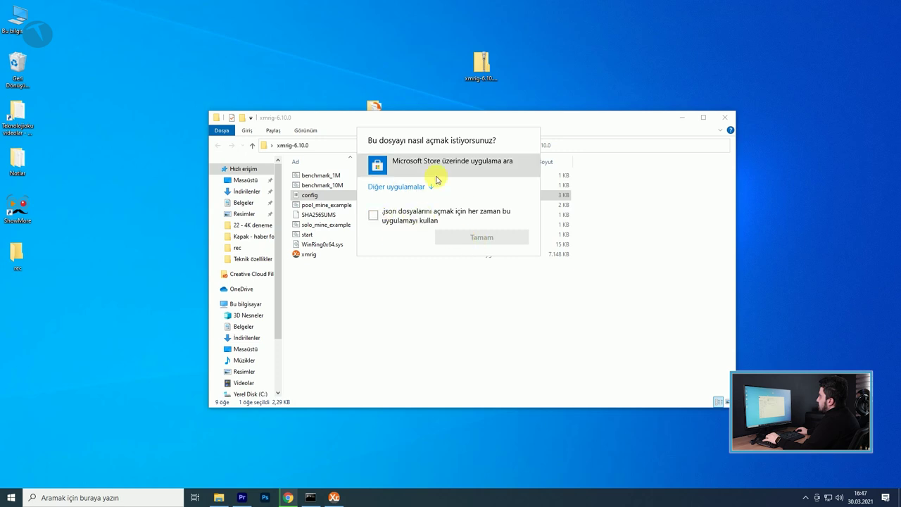
{"action": "left_click", "coordinate": [426, 186]}
{"action": "left_click", "coordinate": [411, 258]}
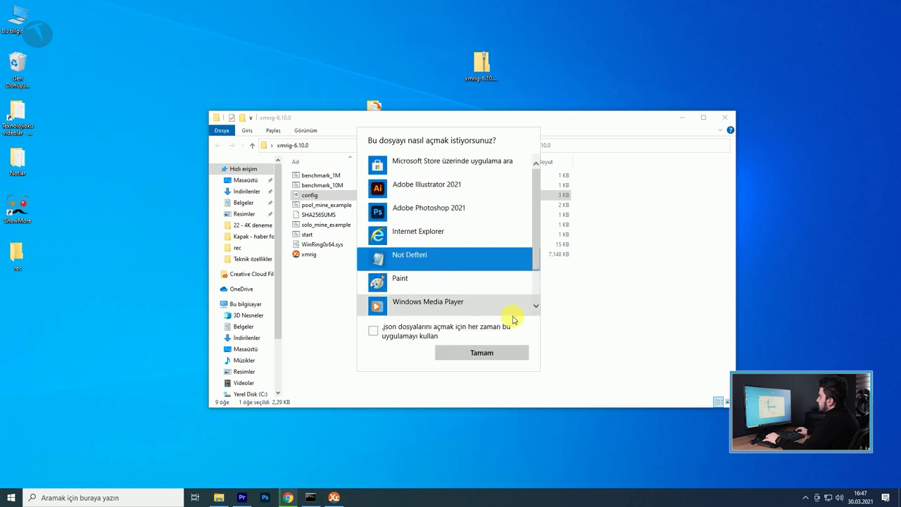
{"action": "left_click", "coordinate": [519, 352]}
{"action": "left_click_drag", "start_coordinate": [470, 343], "coordinate": [300, 36]}
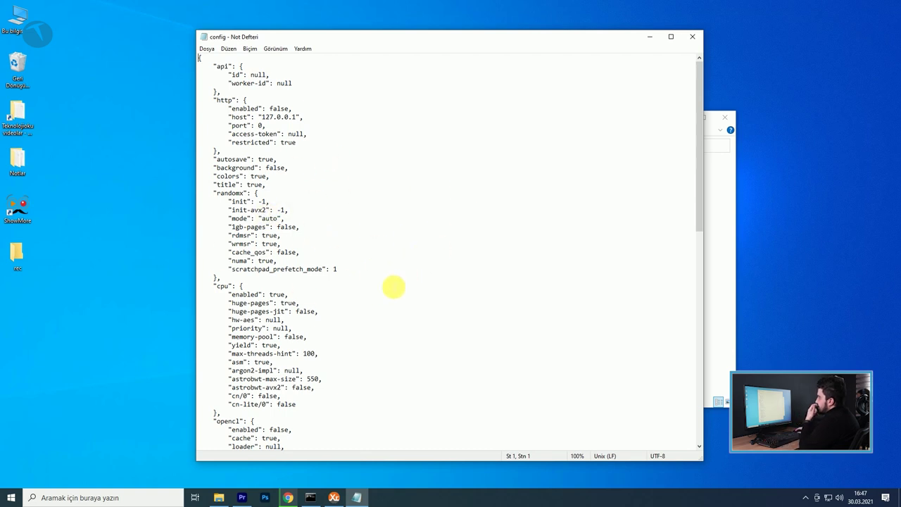
- Review config's pools section, then save the monero-gui zip from Chrome onto the desktop
{"action": "scroll", "coordinate": [436, 342], "scroll_direction": "down", "scroll_amount": 2}
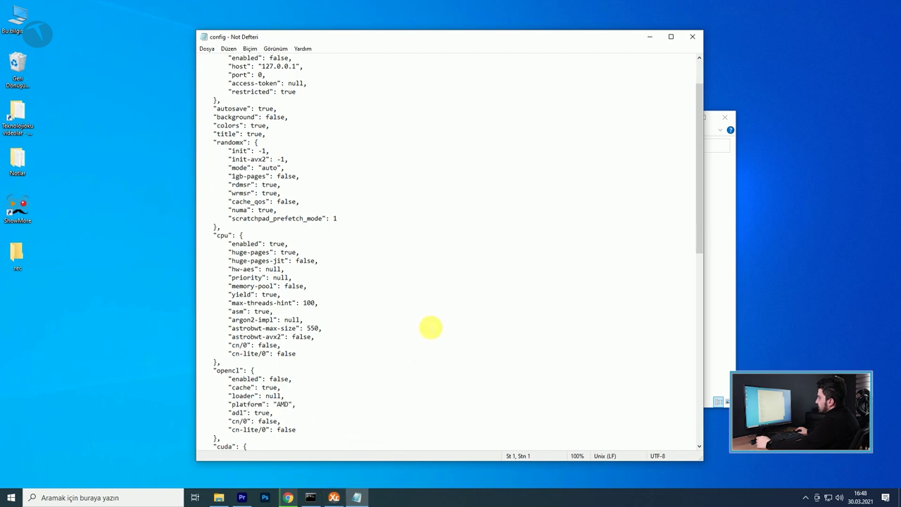
{"action": "scroll", "coordinate": [431, 328], "scroll_direction": "down", "scroll_amount": 6}
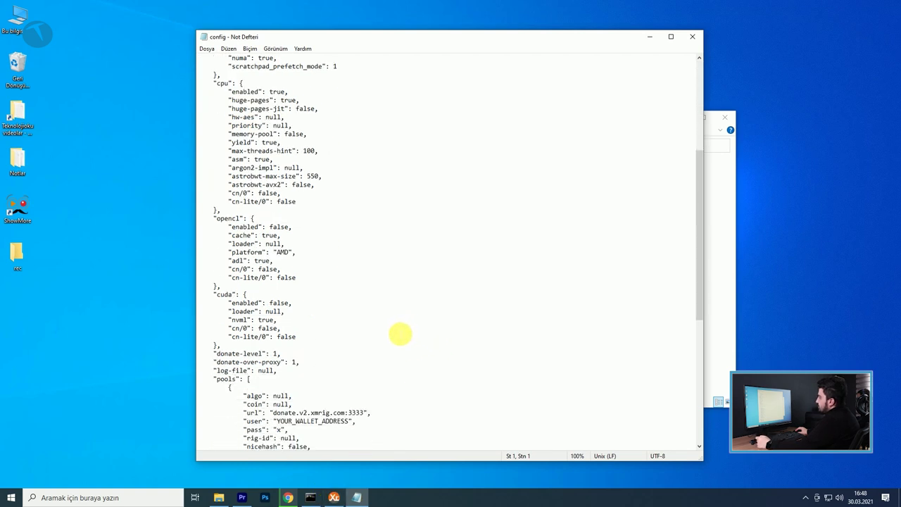
{"action": "scroll", "coordinate": [400, 335], "scroll_direction": "down", "scroll_amount": 3}
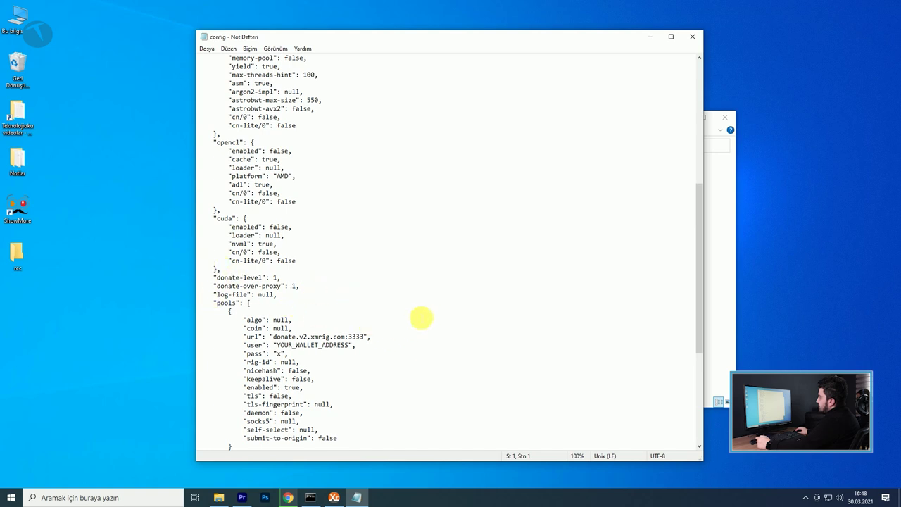
{"action": "scroll", "coordinate": [428, 304], "scroll_direction": "down", "scroll_amount": 1}
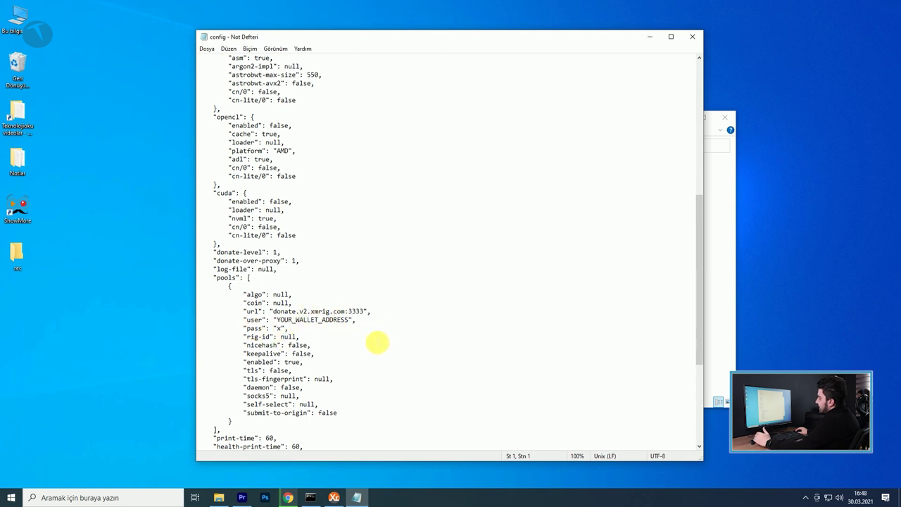
{"action": "scroll", "coordinate": [377, 343], "scroll_direction": "down", "scroll_amount": 1}
{"action": "scroll", "coordinate": [376, 342], "scroll_direction": "down", "scroll_amount": 1}
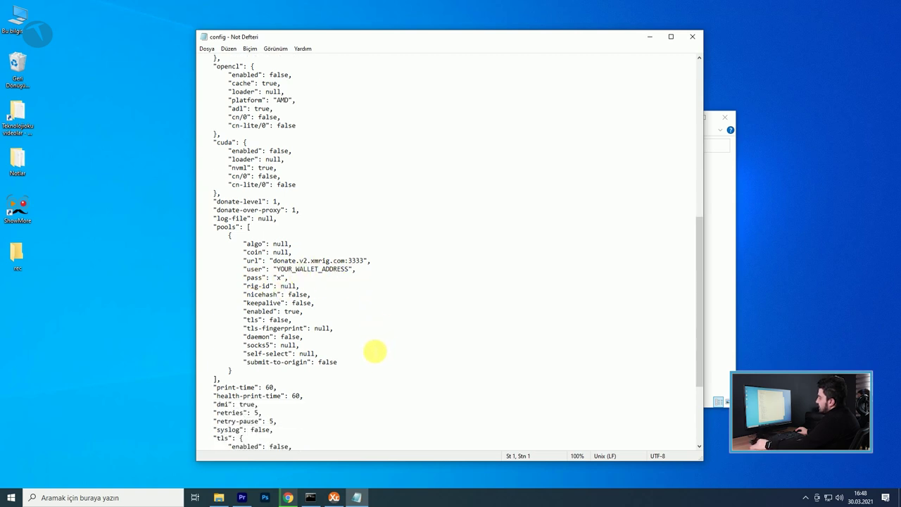
{"action": "scroll", "coordinate": [375, 352], "scroll_direction": "down", "scroll_amount": 2}
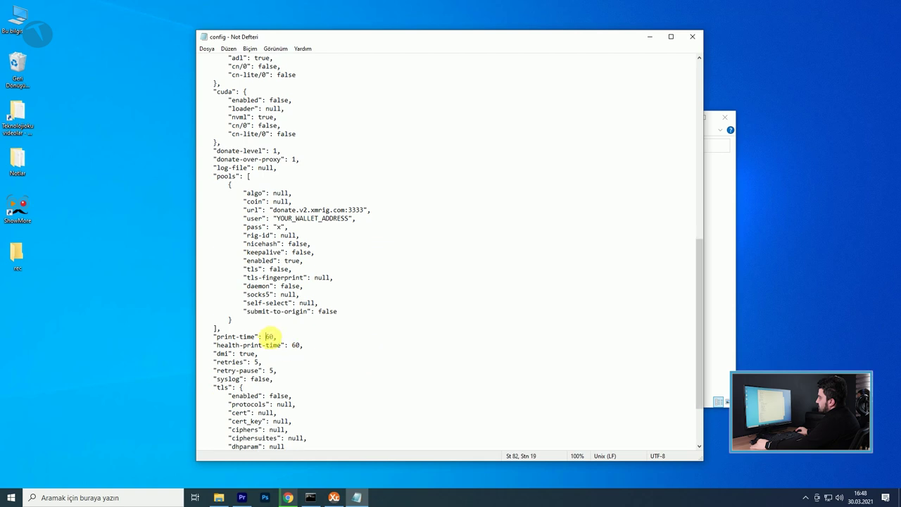
{"action": "key", "text": "Up"}
{"action": "key", "text": "Up"}
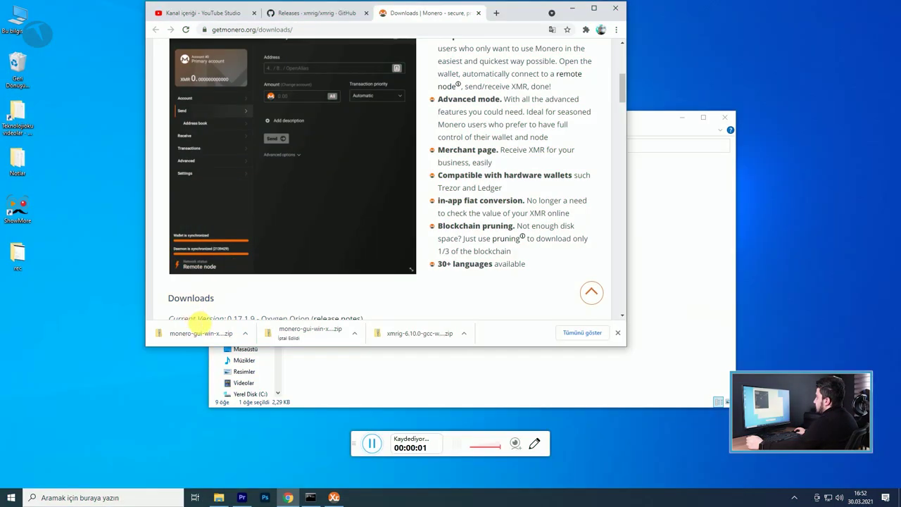
{"action": "left_click_drag", "start_coordinate": [198, 330], "coordinate": [124, 370]}
{"action": "left_click", "coordinate": [572, 8]}
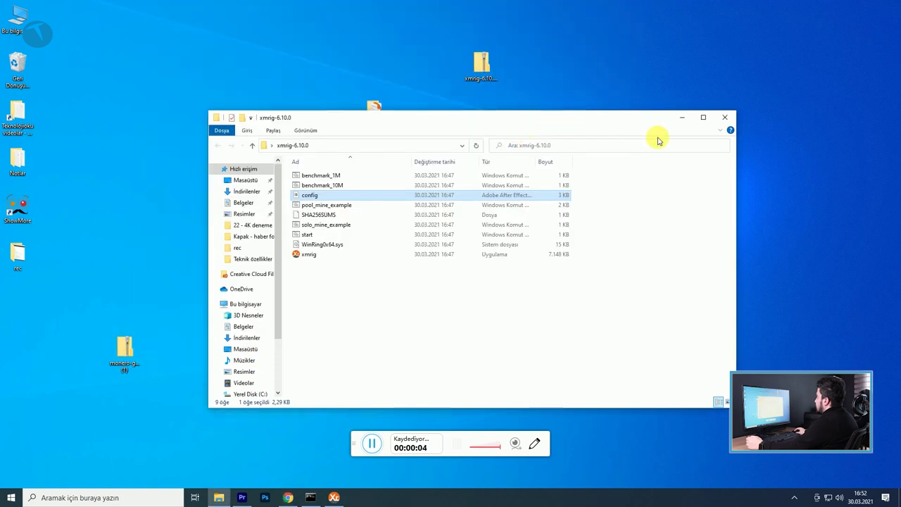
- Rearrange the desktop icons and open the monero-gui zip archive
{"action": "left_click", "coordinate": [682, 117]}
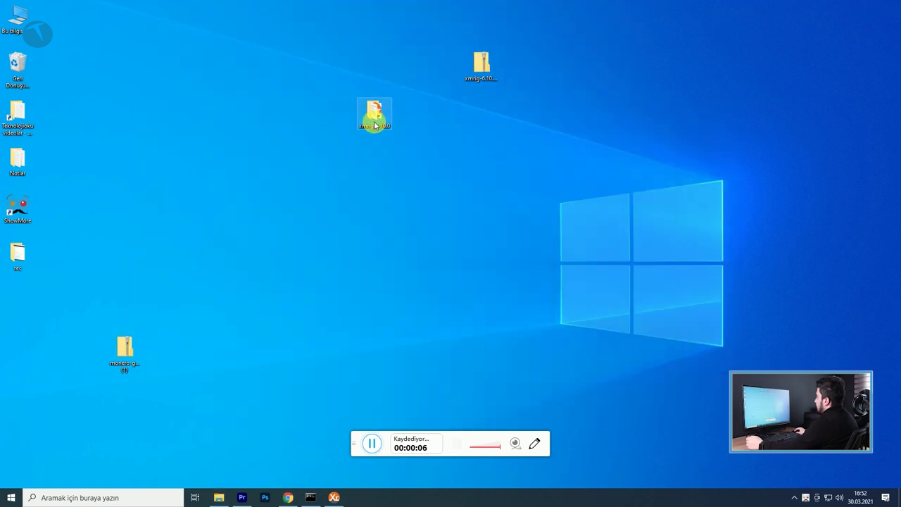
{"action": "left_click_drag", "start_coordinate": [374, 126], "coordinate": [420, 226]}
{"action": "left_click_drag", "start_coordinate": [127, 350], "coordinate": [435, 76]}
{"action": "double_click", "coordinate": [442, 67]}
- Extract monero-gui-v0.17.1.9 to the desktop and open the extracted folder
{"action": "left_click_drag", "start_coordinate": [336, 196], "coordinate": [122, 207]}
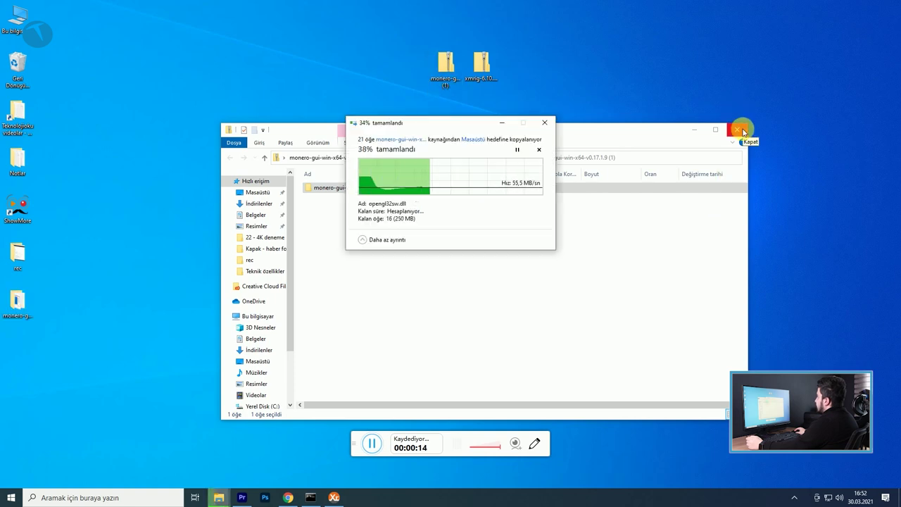
{"action": "left_click", "coordinate": [741, 131]}
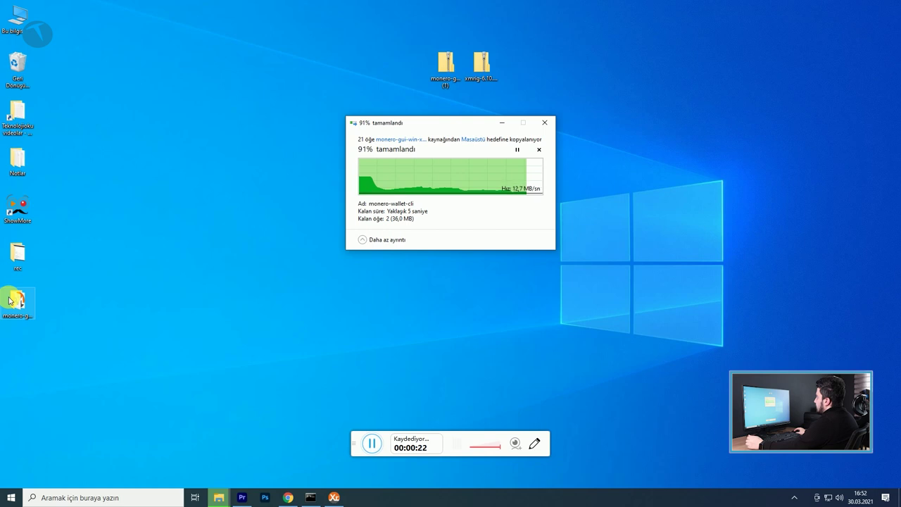
{"action": "left_click_drag", "start_coordinate": [10, 300], "coordinate": [369, 214]}
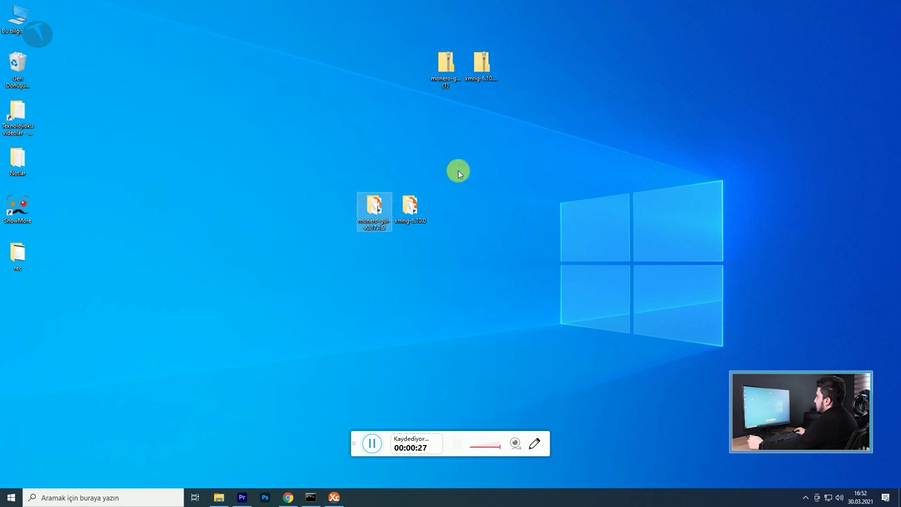
{"action": "double_click", "coordinate": [374, 202]}
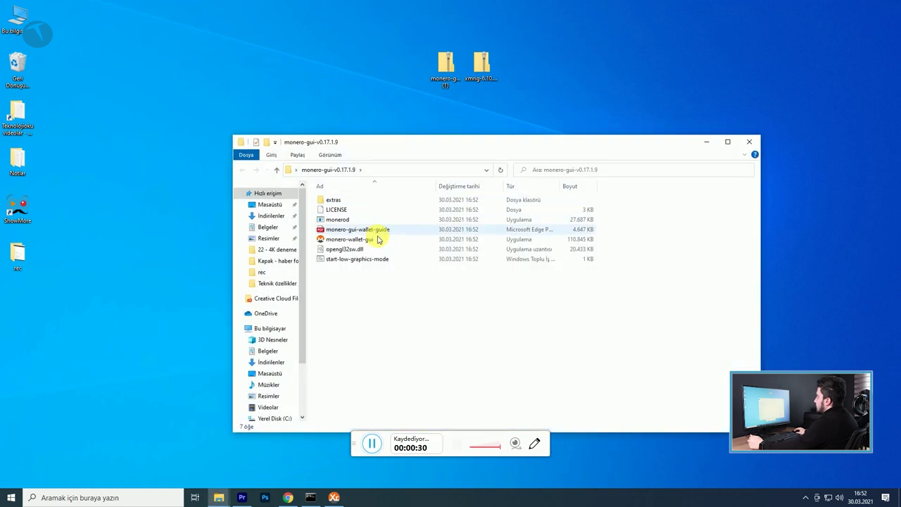
- Launch monero-wallet-gui, dismiss the firewall alert, and set the language to Türkçe
{"action": "double_click", "coordinate": [349, 240]}
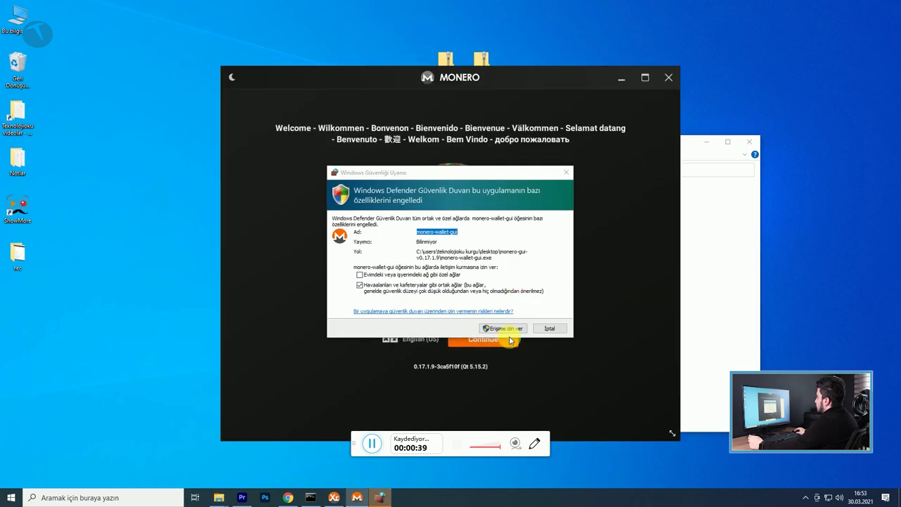
{"action": "left_click", "coordinate": [516, 328]}
{"action": "left_click", "coordinate": [420, 341]}
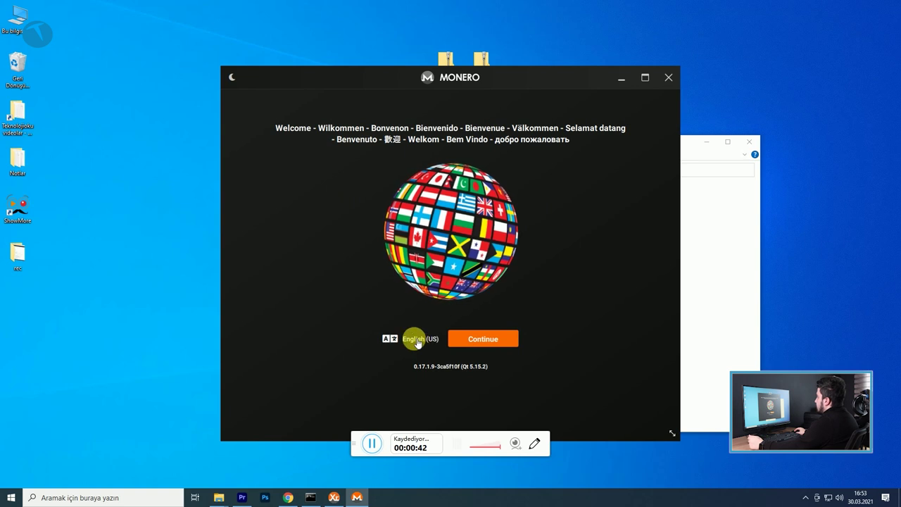
{"action": "scroll", "coordinate": [273, 331], "scroll_direction": "down", "scroll_amount": 5}
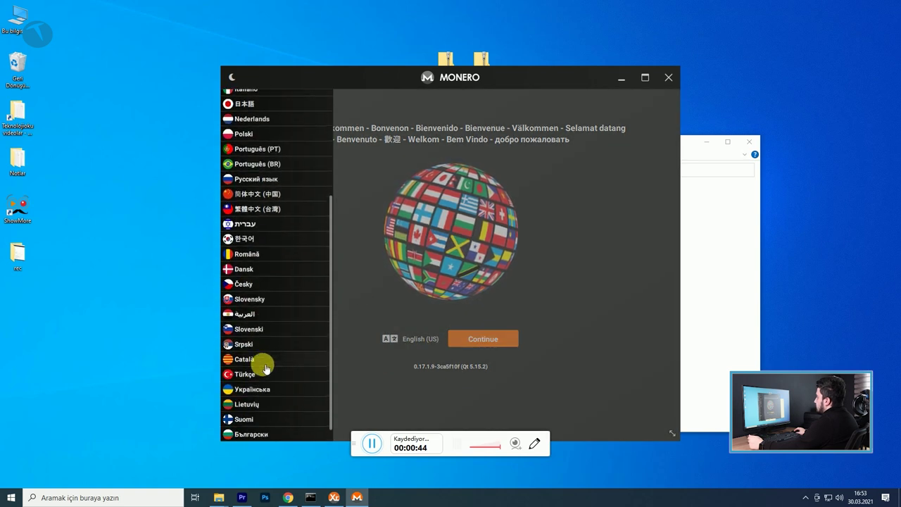
{"action": "left_click", "coordinate": [244, 354]}
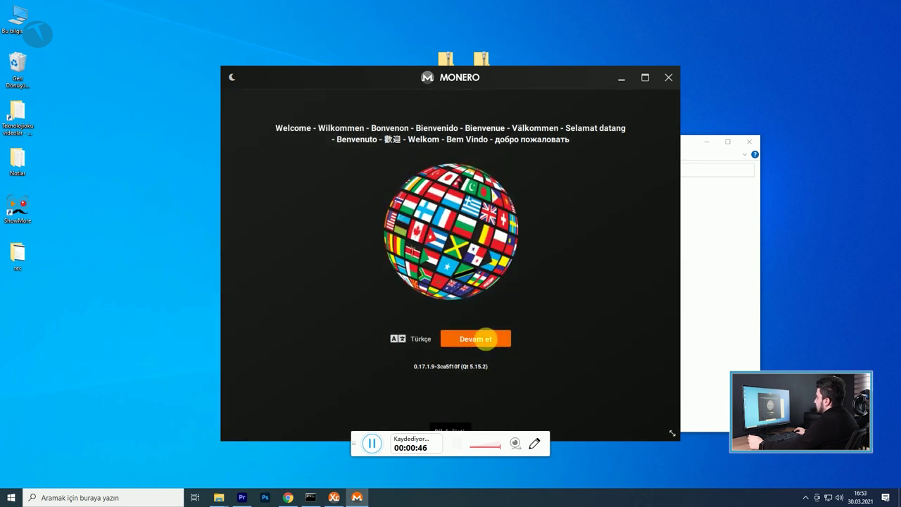
{"action": "left_click", "coordinate": [474, 339]}
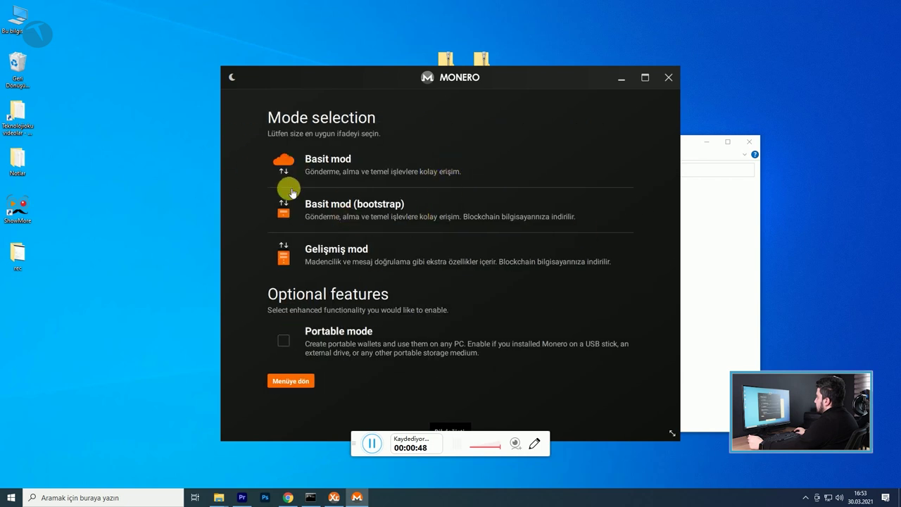
- Choose Basit mod, accept the third-party server privacy notice, and continue
{"action": "left_click", "coordinate": [282, 167]}
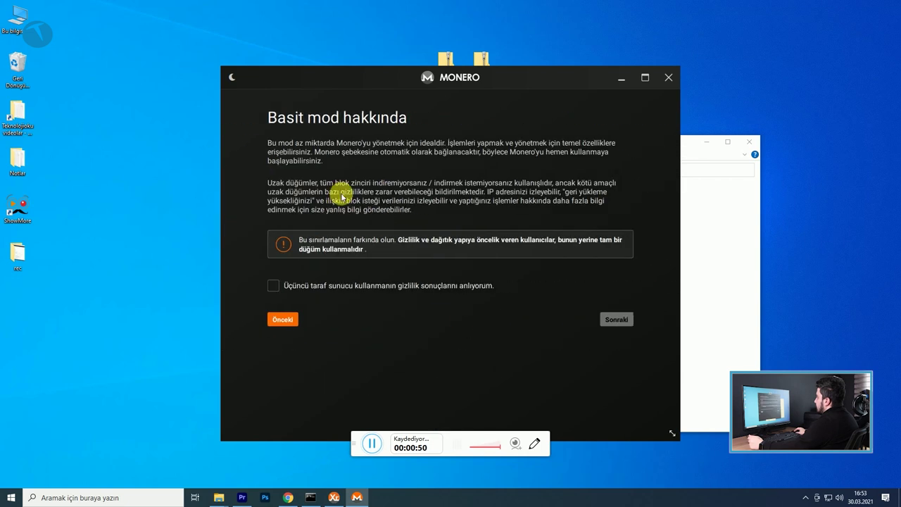
{"action": "left_click", "coordinate": [275, 285]}
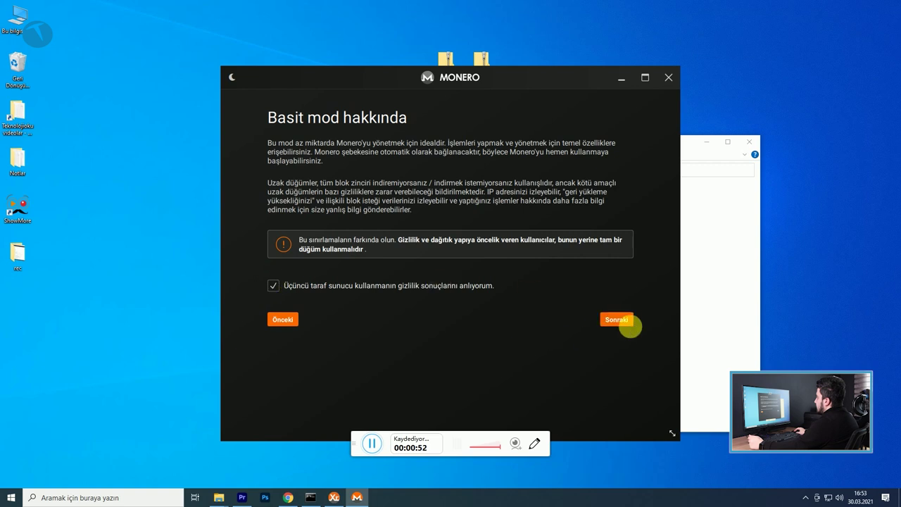
{"action": "left_click", "coordinate": [624, 321]}
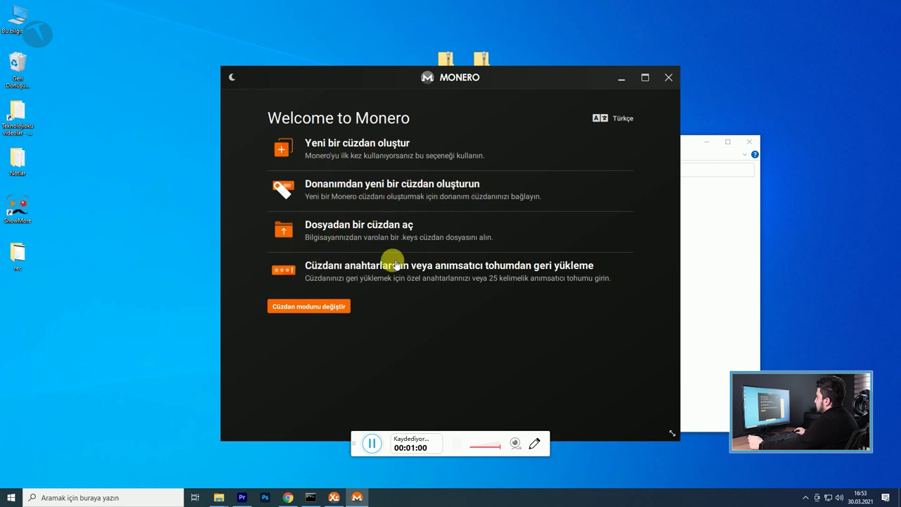
- Start a new wallet named TeknolojiOku and try selecting its mnemonic seed
{"action": "left_click", "coordinate": [329, 144]}
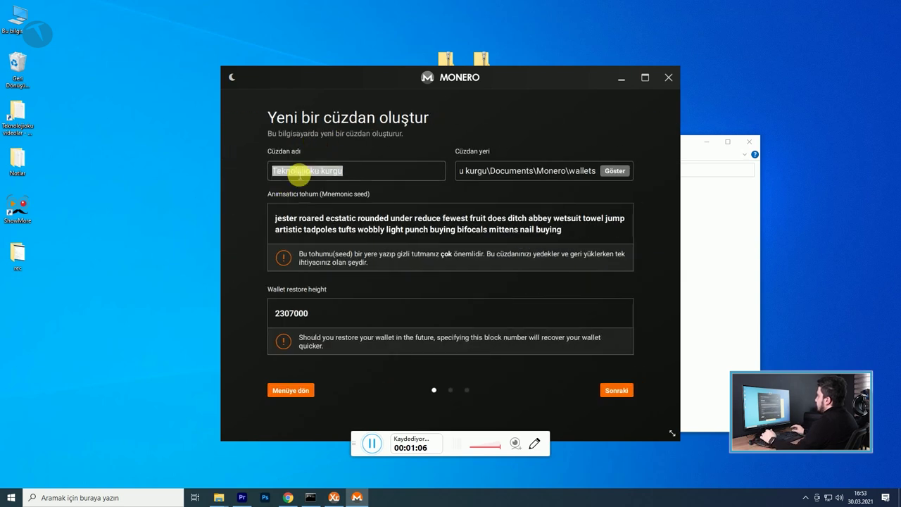
{"action": "type", "text": "T"}
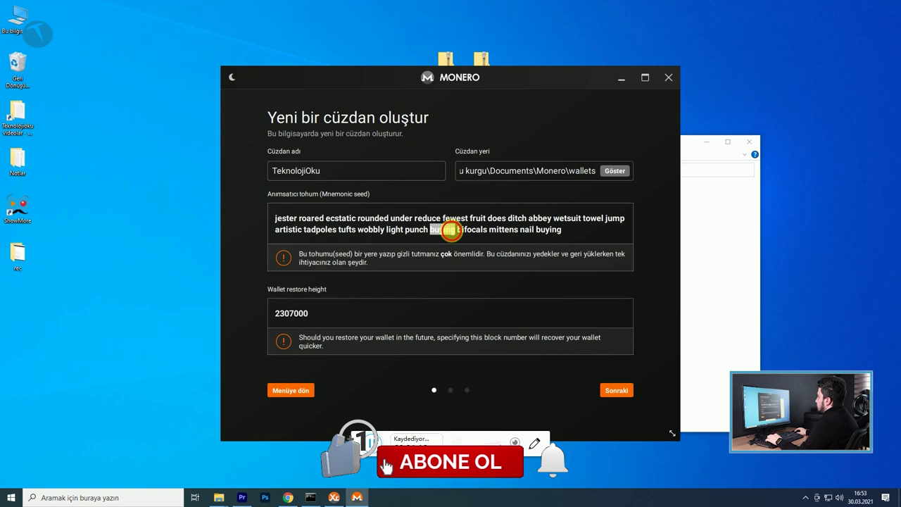
{"action": "triple_click", "coordinate": [451, 232]}
{"action": "double_click", "coordinate": [444, 230]}
{"action": "left_click", "coordinate": [444, 229]}
{"action": "double_click", "coordinate": [444, 230]}
- Select the entire mnemonic seed by dragging across all its words
{"action": "left_click", "coordinate": [397, 237]}
{"action": "key", "text": "shift+End"}
{"action": "left_click", "coordinate": [401, 236]}
{"action": "triple_click", "coordinate": [402, 237]}
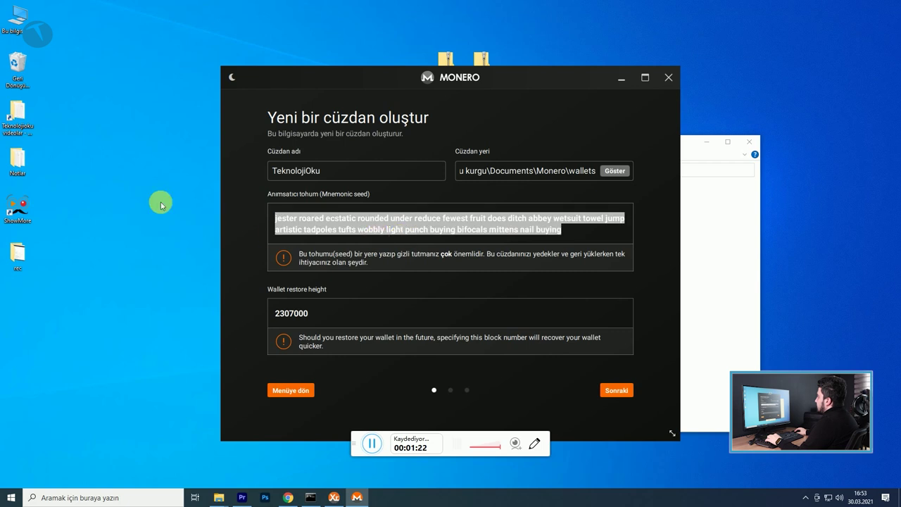
{"action": "left_click", "coordinate": [316, 218]}
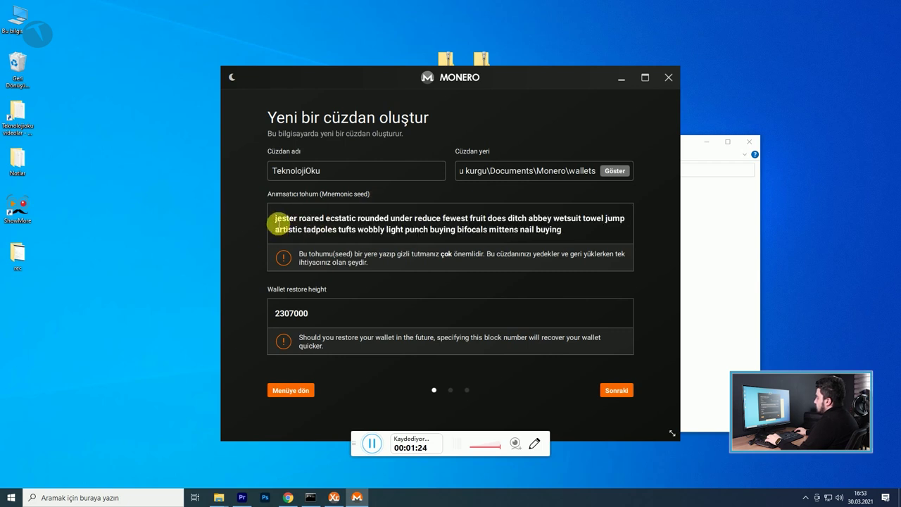
{"action": "left_click_drag", "start_coordinate": [285, 224], "coordinate": [582, 240]}
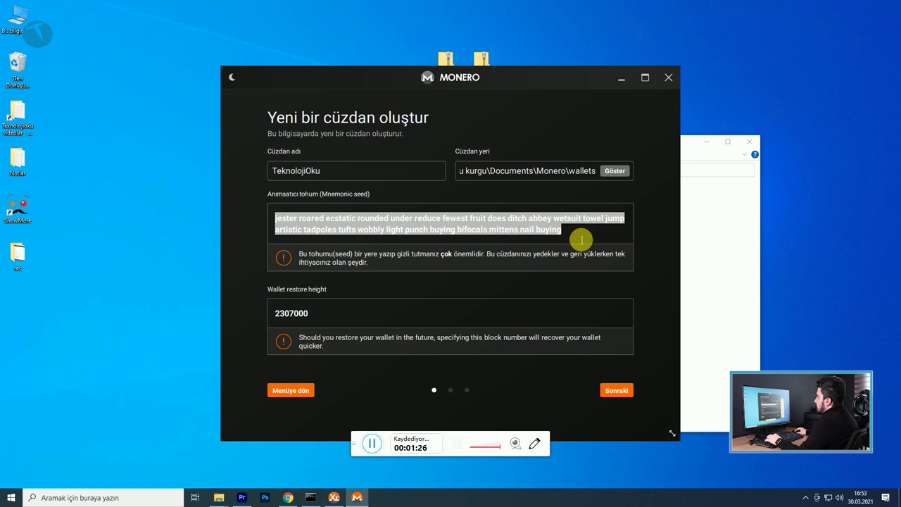
- Create a new text document on the desktop
{"action": "right_click", "coordinate": [169, 155]}
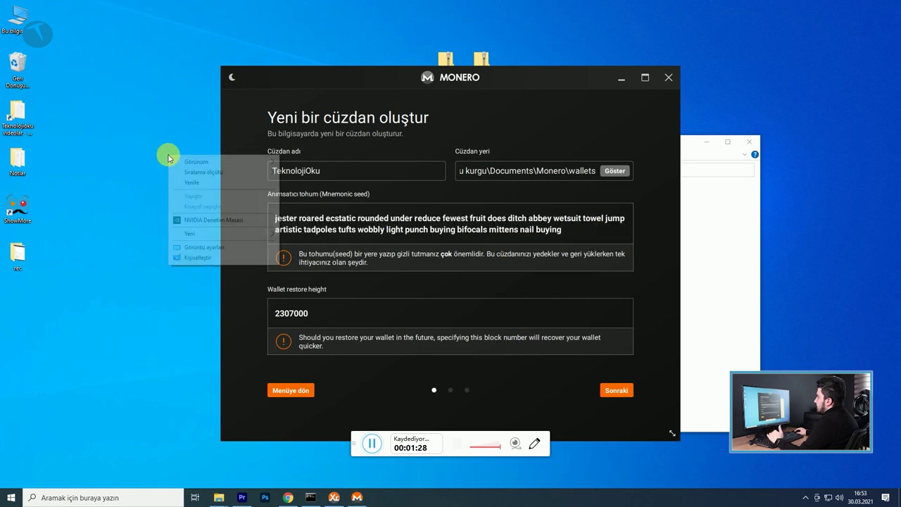
{"action": "mouse_move", "coordinate": [259, 236]}
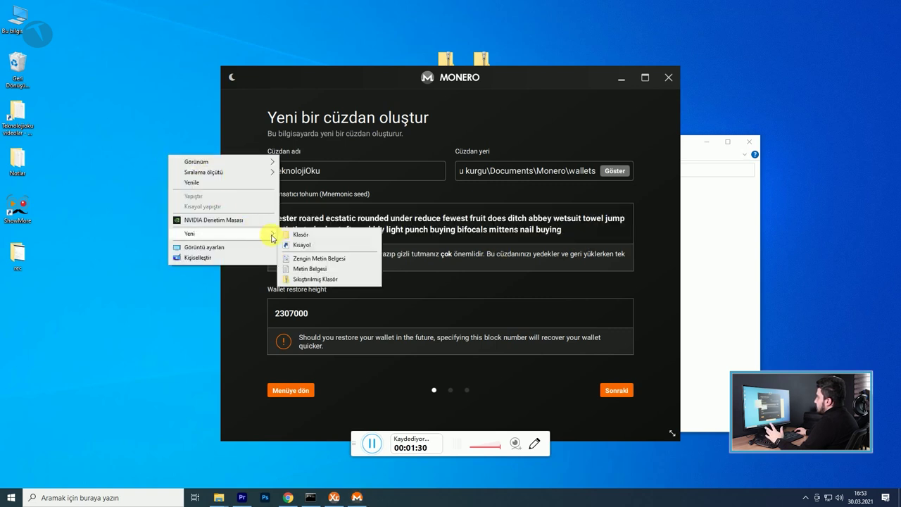
{"action": "left_click", "coordinate": [300, 269]}
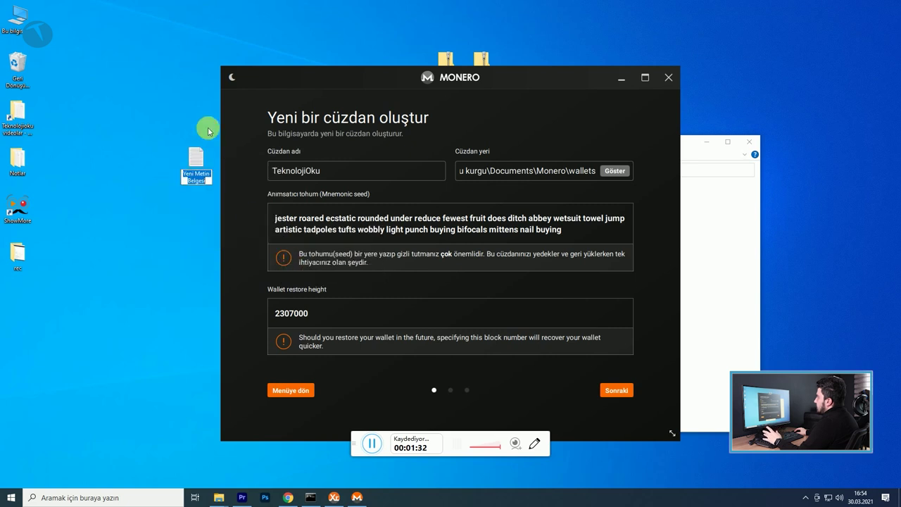
{"action": "left_click_drag", "start_coordinate": [200, 163], "coordinate": [164, 212]}
- Paste the wallet's mnemonic seed into the new document in Notepad and close the monero-gui folder
{"action": "left_click", "coordinate": [367, 238]}
{"action": "key", "text": "ctrl+a"}
{"action": "key", "text": "ctrl+c"}
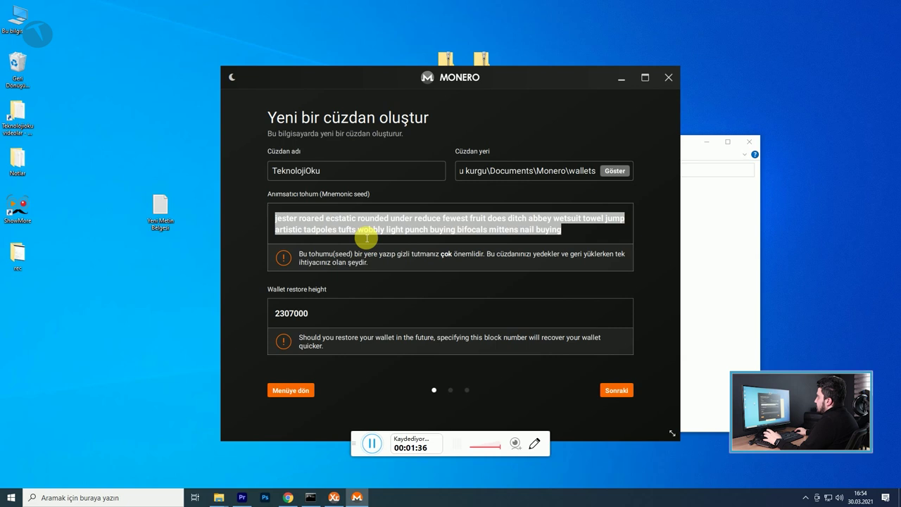
{"action": "double_click", "coordinate": [162, 208]}
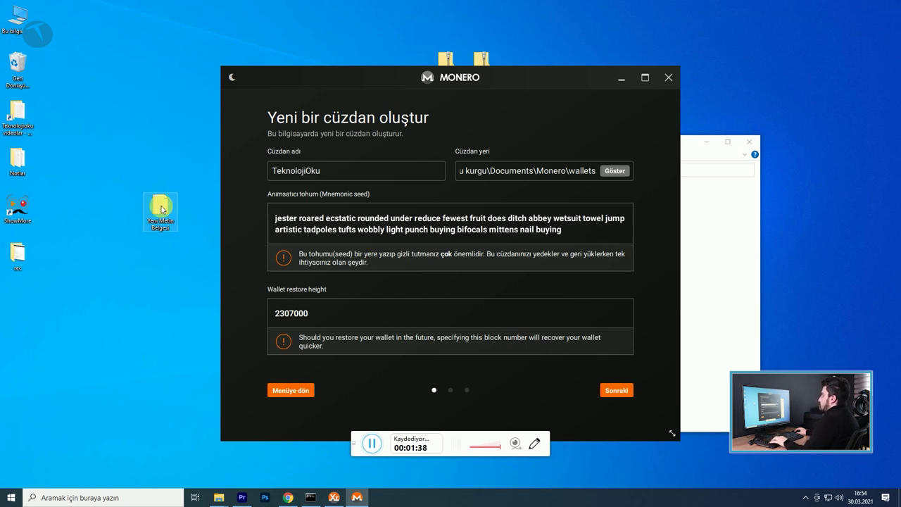
{"action": "key", "text": "ctrl+v"}
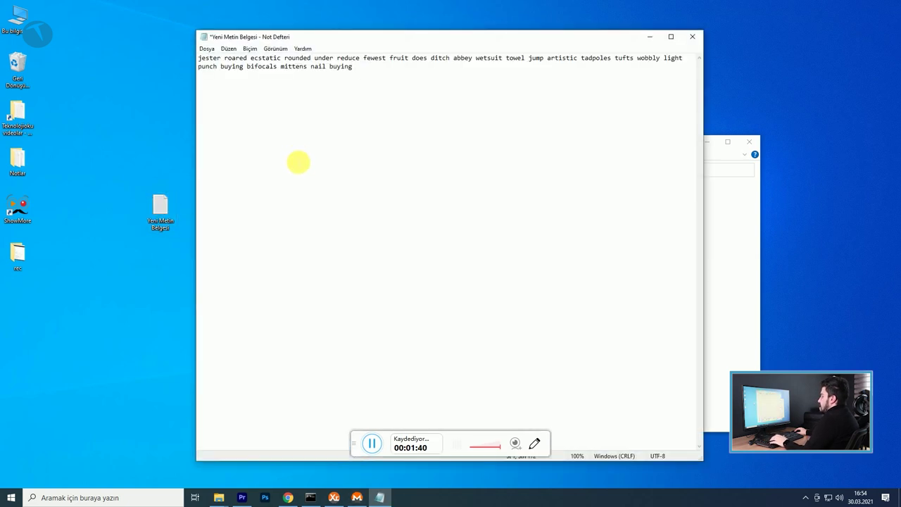
{"action": "left_click", "coordinate": [741, 229]}
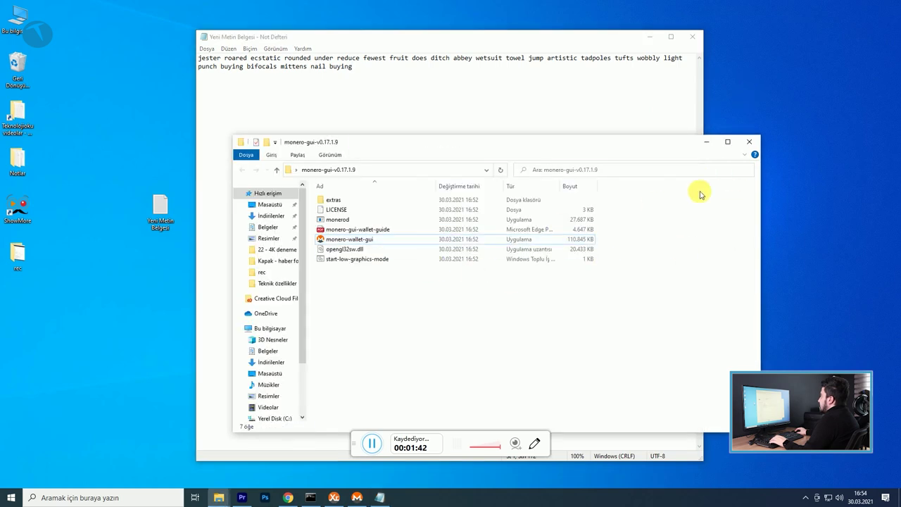
{"action": "left_click", "coordinate": [749, 141]}
{"action": "left_click_drag", "start_coordinate": [584, 40], "coordinate": [749, 42]}
- Paste restore height 2307000 on a new line below the seed, then close Notepad
{"action": "left_click", "coordinate": [330, 324]}
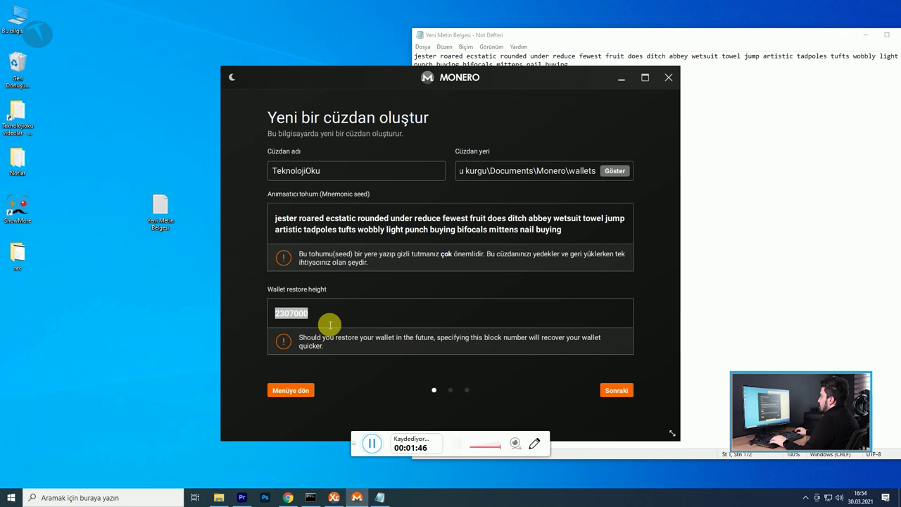
{"action": "left_click", "coordinate": [766, 162]}
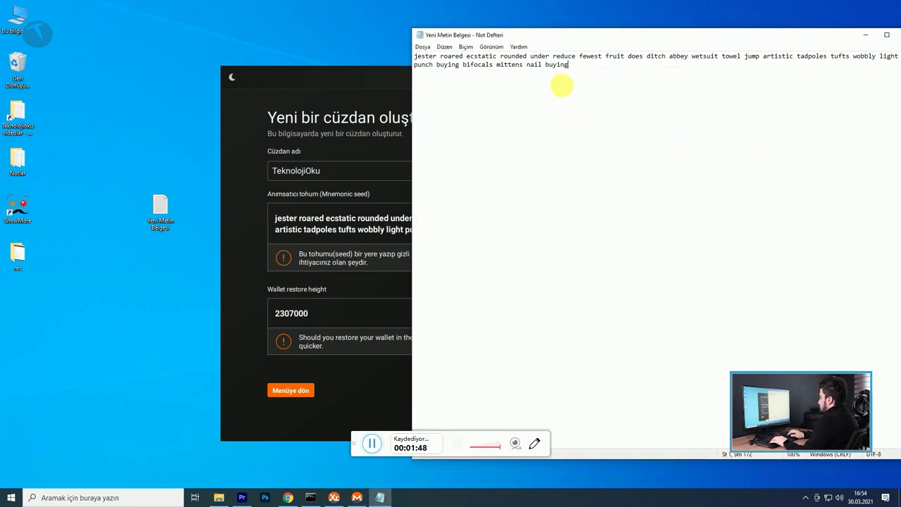
{"action": "key", "text": "Return"}
{"action": "key", "text": "Return"}
{"action": "type", "text": "2307000"}
{"action": "left_click_drag", "start_coordinate": [662, 33], "coordinate": [423, 31]}
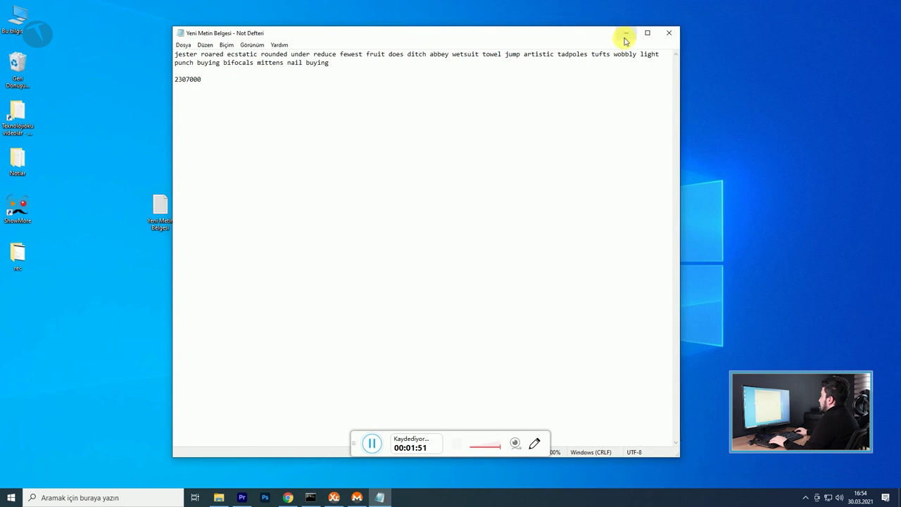
{"action": "left_click", "coordinate": [669, 30]}
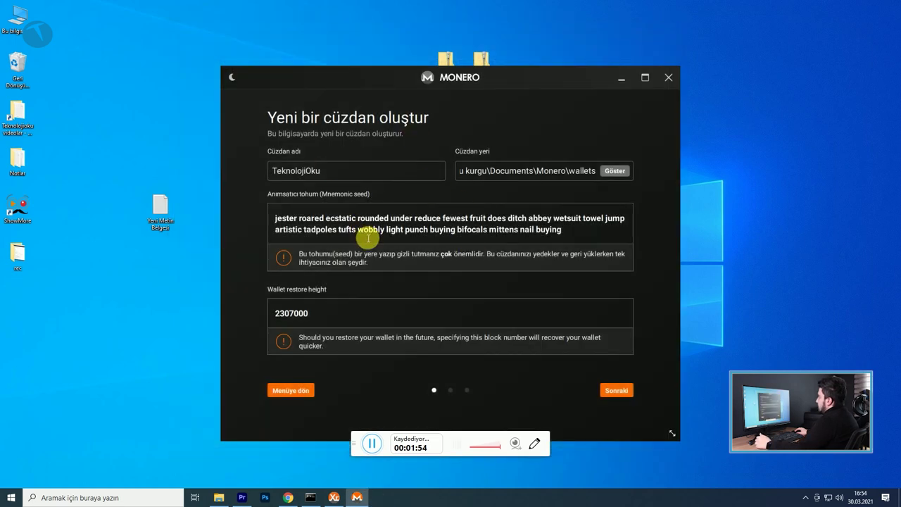
- Select the mnemonic seed and the restore height 2307000, then continue to the password page
{"action": "triple_click", "coordinate": [373, 236]}
{"action": "left_click", "coordinate": [338, 320]}
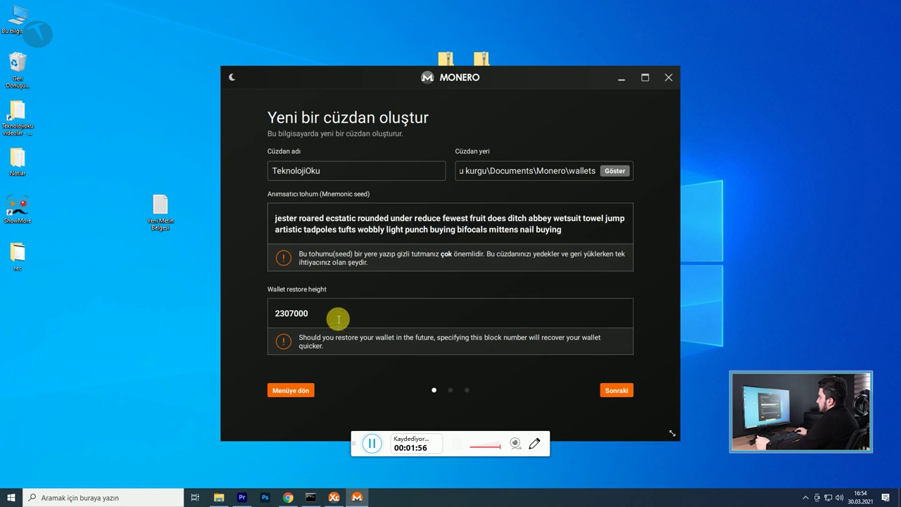
{"action": "double_click", "coordinate": [339, 319]}
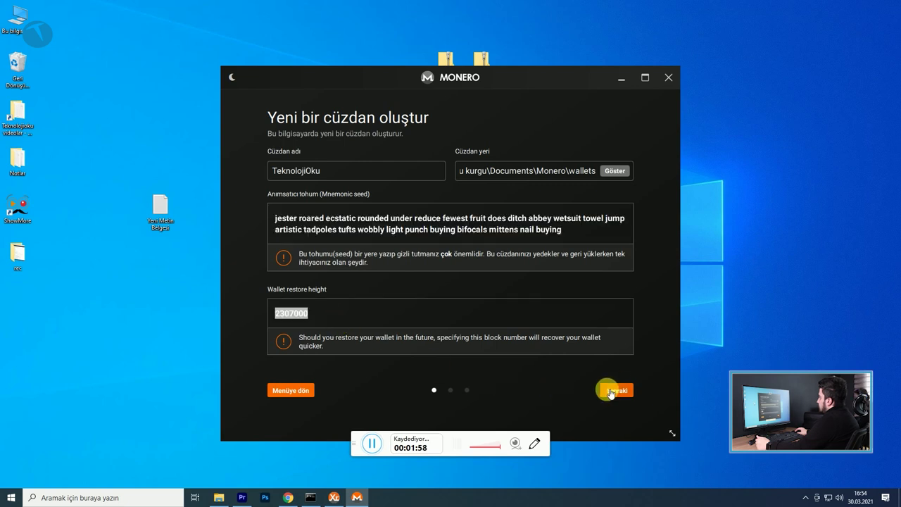
{"action": "left_click", "coordinate": [610, 389]}
- Enter the wallet password, paste it into Şifre (onaylama), then create the wallet from the summary
{"action": "left_click", "coordinate": [355, 224]}
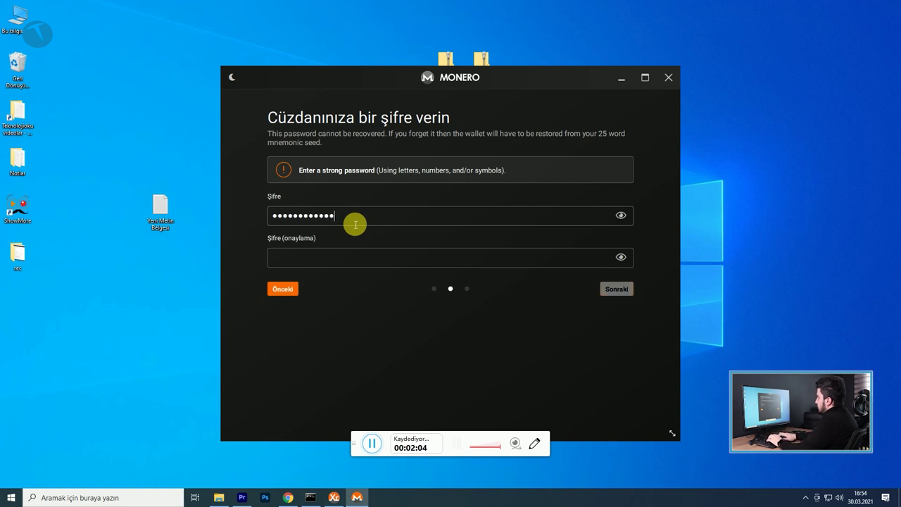
{"action": "left_click", "coordinate": [622, 219]}
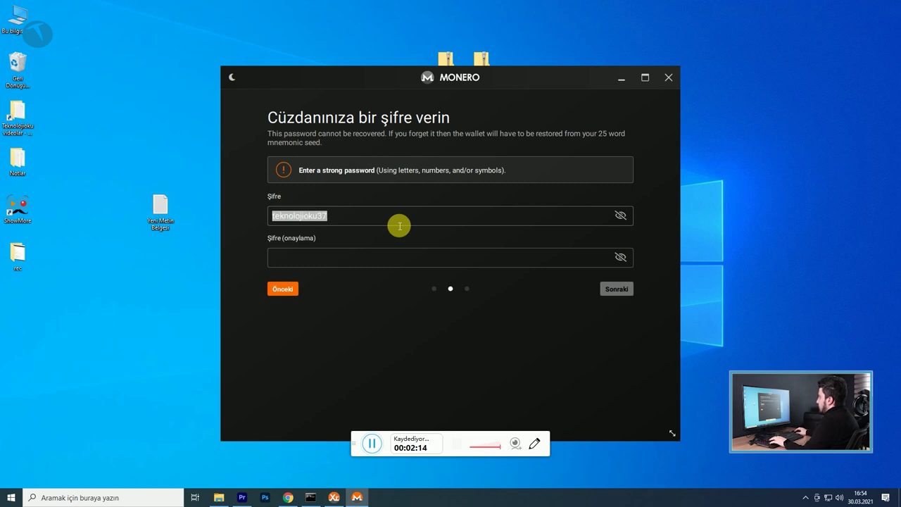
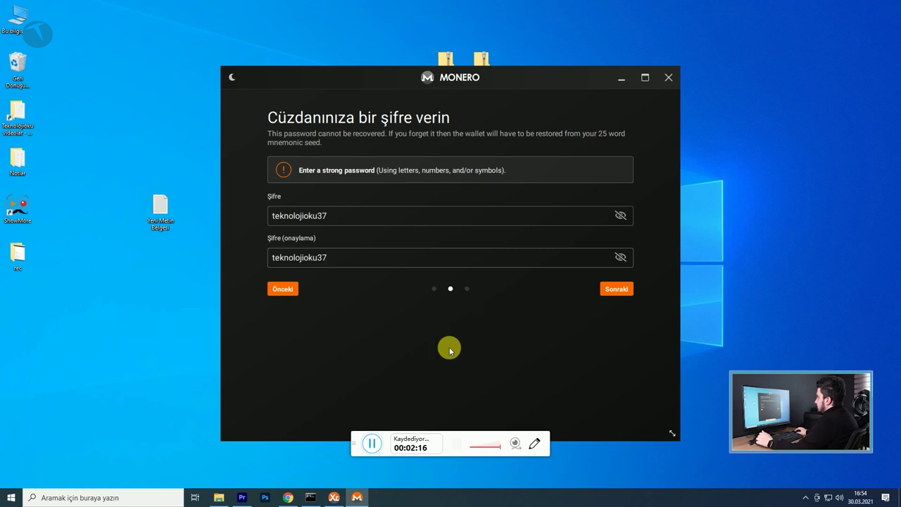
{"action": "left_click", "coordinate": [617, 291]}
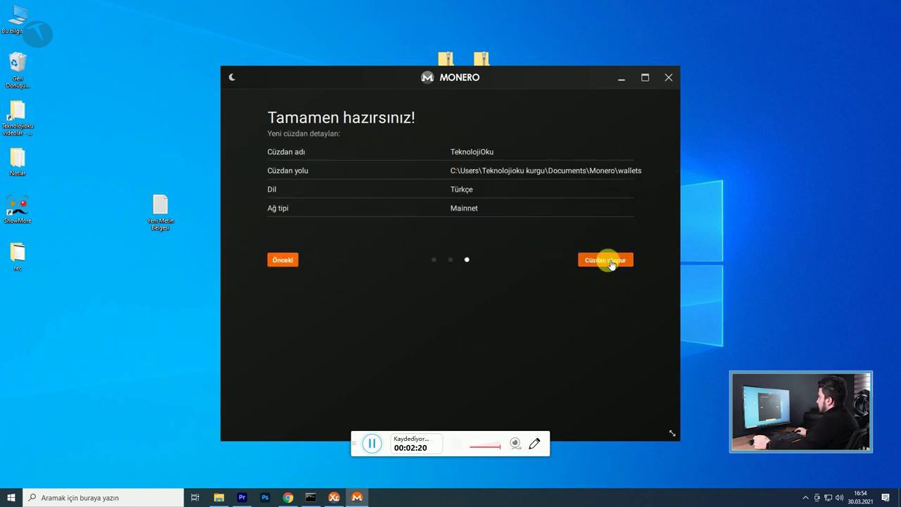
{"action": "left_click", "coordinate": [612, 265]}
- Unlock the new TeknolojiOku wallet with its password and move the window aside for the firewall alert
{"action": "left_click", "coordinate": [427, 255]}
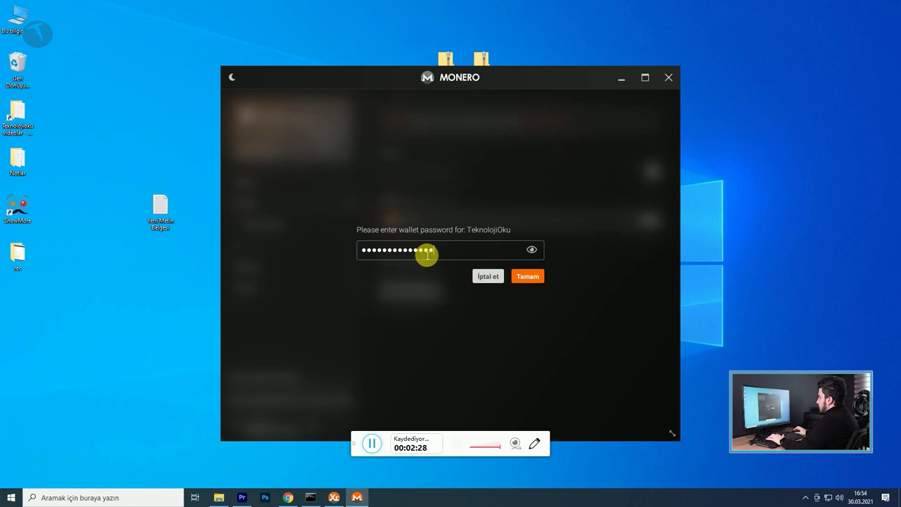
{"action": "left_click", "coordinate": [532, 250]}
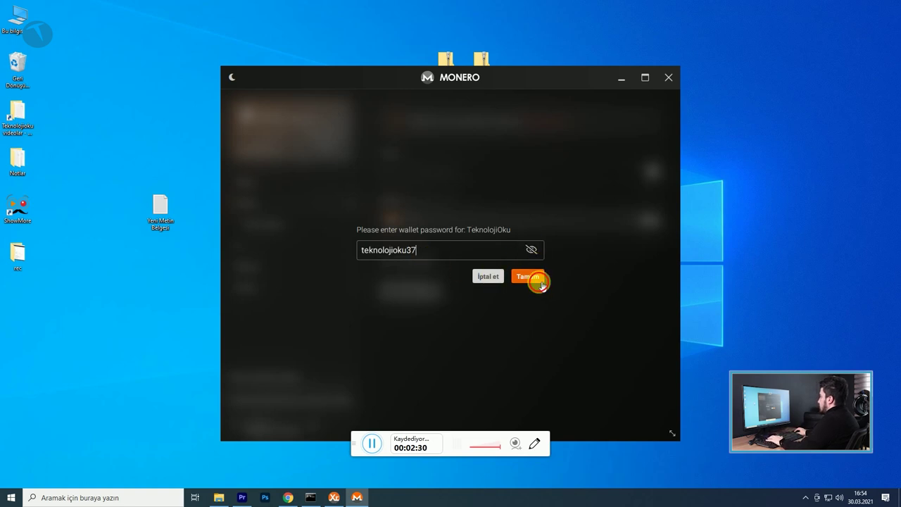
{"action": "left_click", "coordinate": [538, 285]}
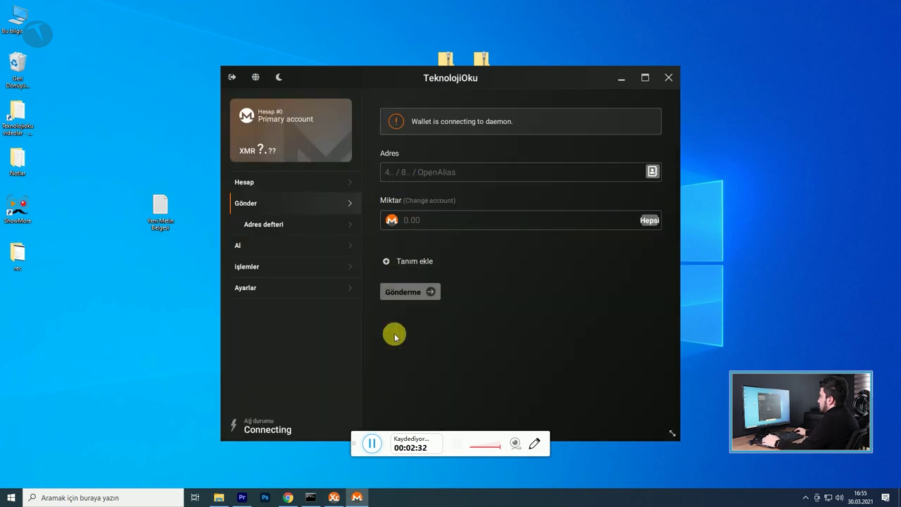
{"action": "left_click_drag", "start_coordinate": [308, 81], "coordinate": [294, 56]}
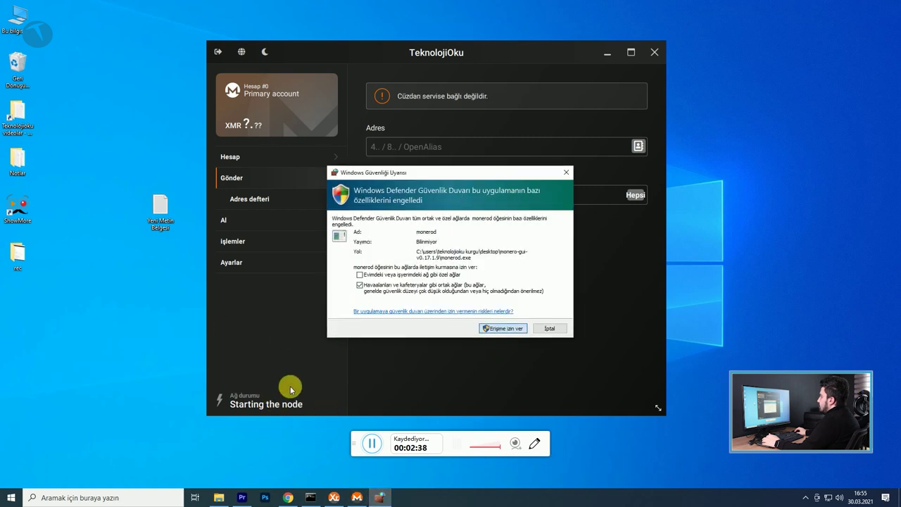
- Allow monerod through the Windows firewall and look over the address book and send pages
{"action": "left_click", "coordinate": [512, 329]}
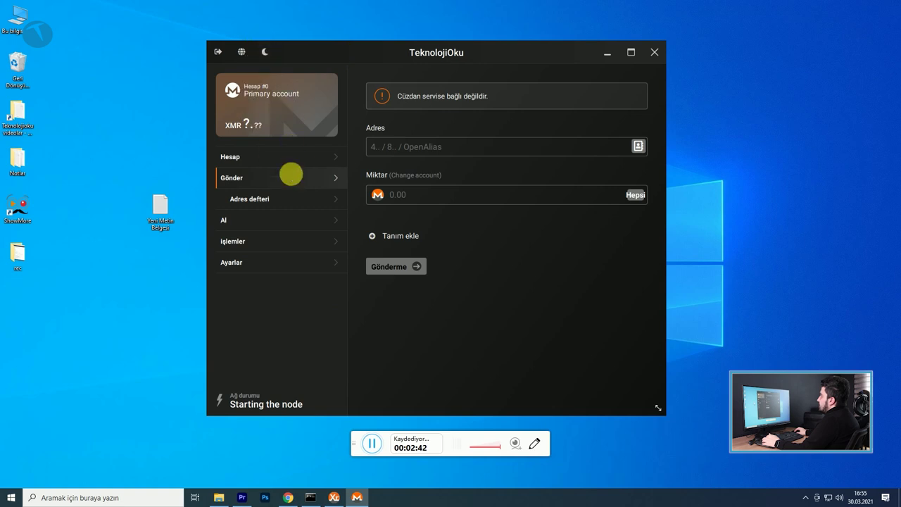
{"action": "left_click", "coordinate": [278, 204]}
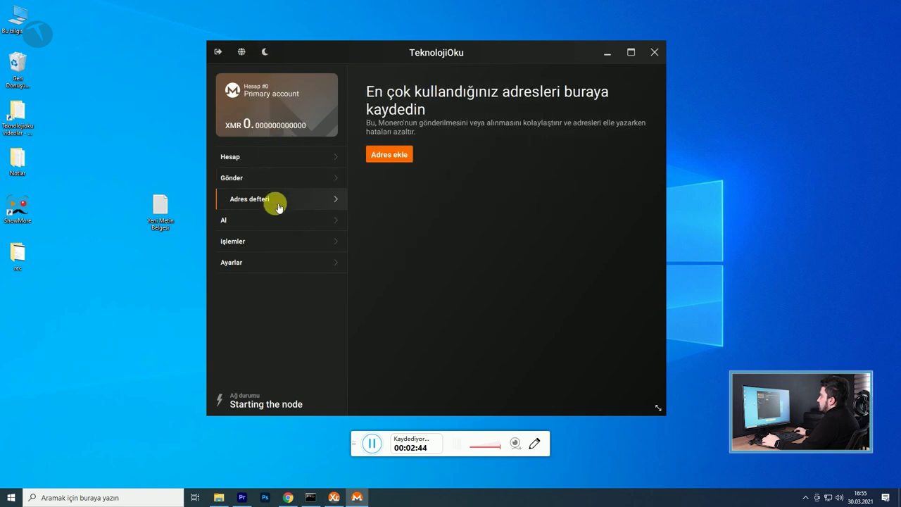
{"action": "left_click", "coordinate": [290, 176]}
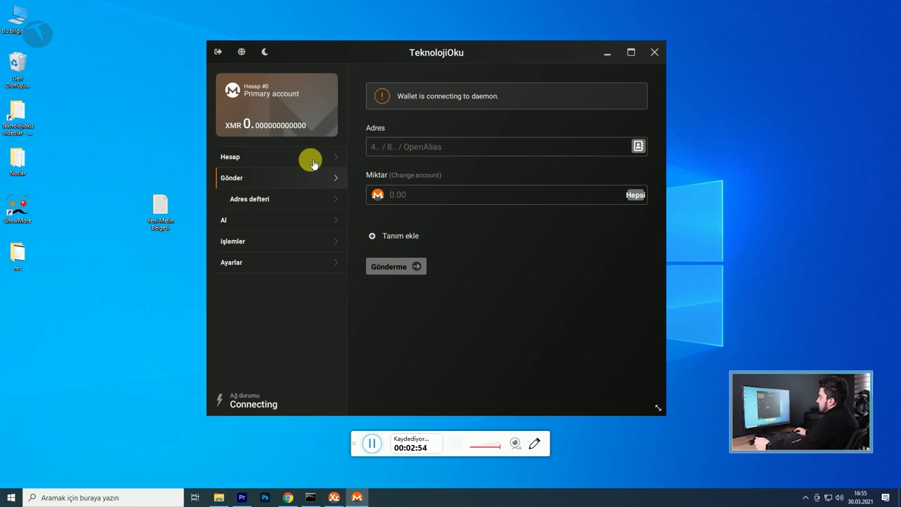
- On the Hesap page, keep the Primary account label and copy its address
{"action": "left_click", "coordinate": [314, 164]}
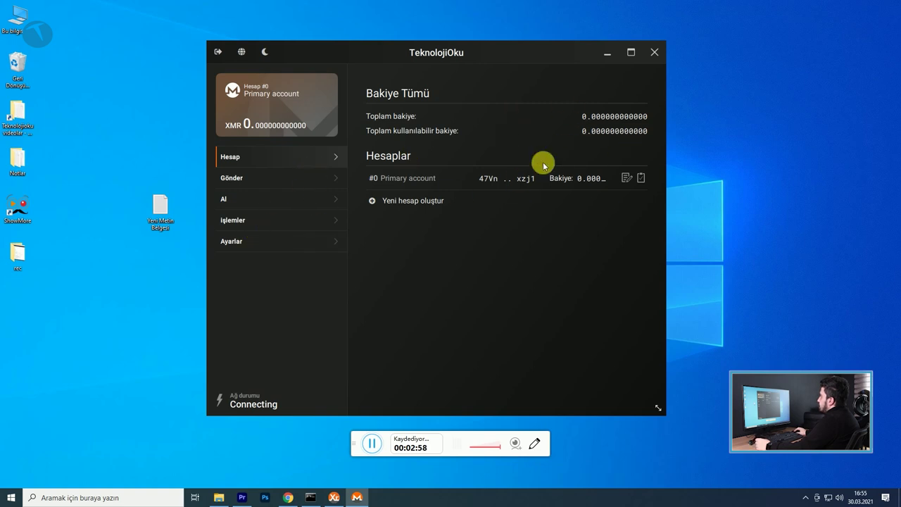
{"action": "left_click", "coordinate": [632, 181]}
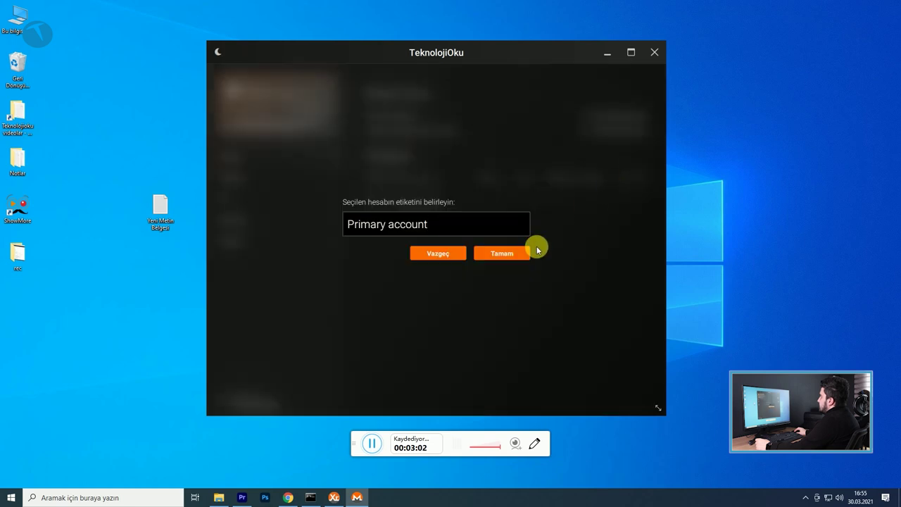
{"action": "left_click", "coordinate": [513, 255]}
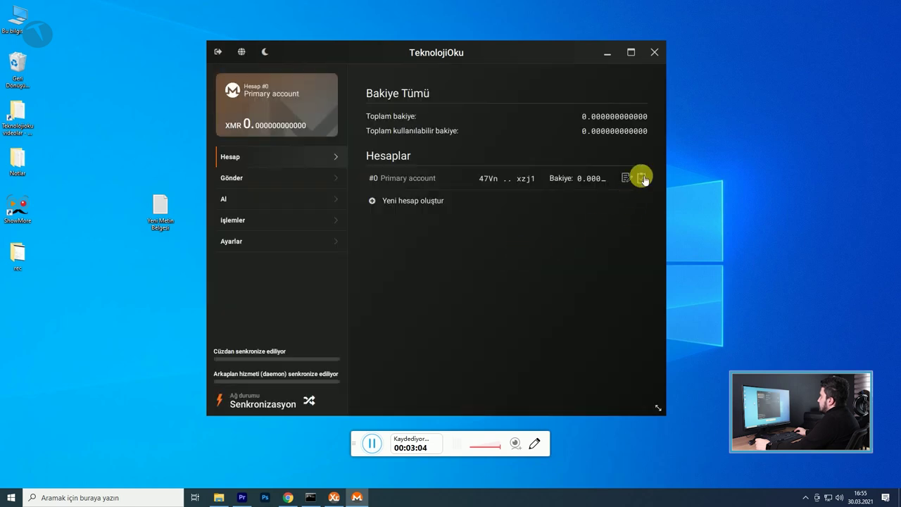
{"action": "left_click", "coordinate": [643, 179]}
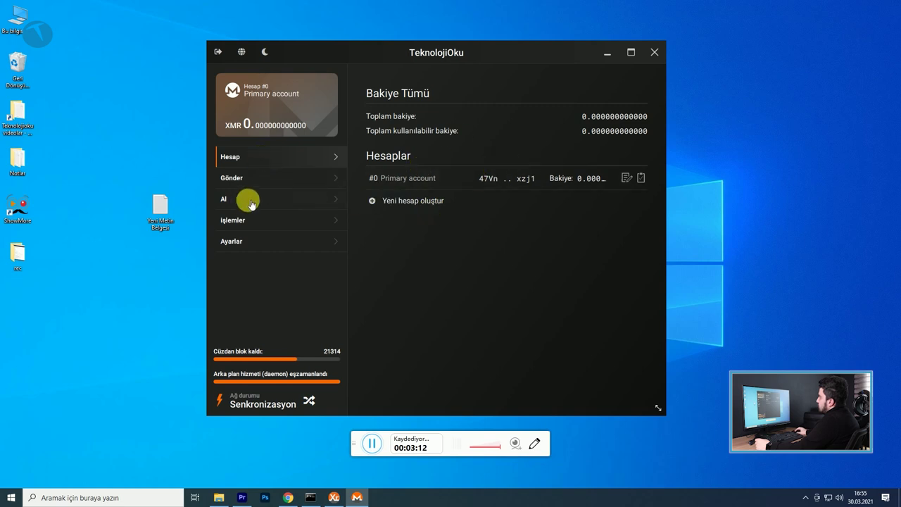
- Copy the #0 Primary address from the Al receive page and minimize the wallet
{"action": "left_click", "coordinate": [248, 247]}
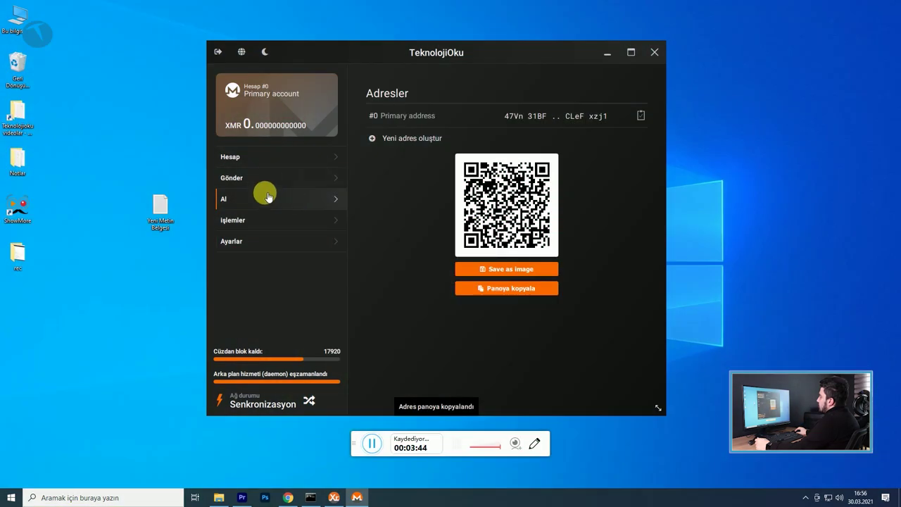
{"action": "left_click", "coordinate": [268, 178]}
{"action": "left_click", "coordinate": [267, 155]}
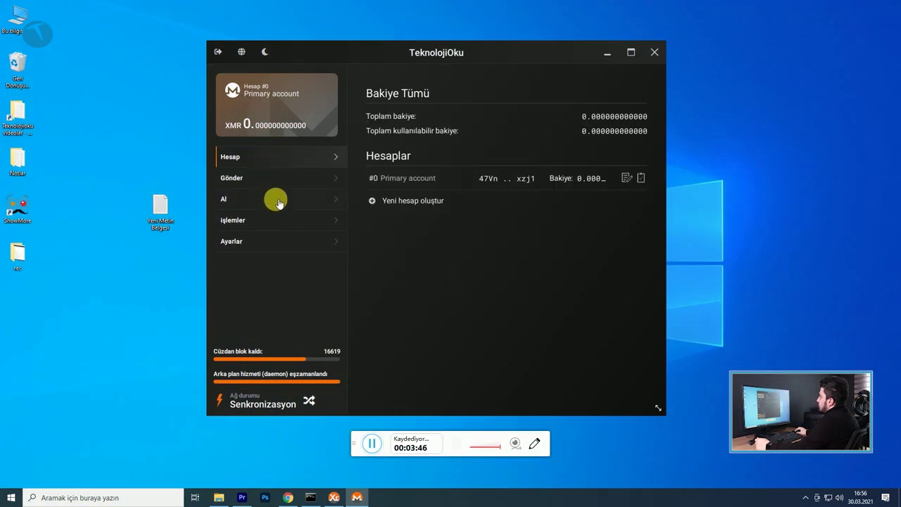
{"action": "left_click", "coordinate": [268, 179]}
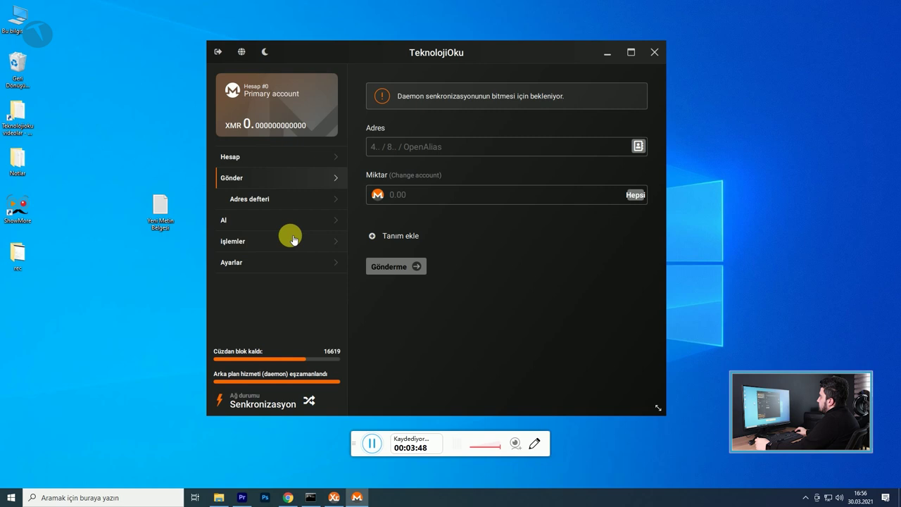
{"action": "left_click", "coordinate": [295, 240]}
{"action": "left_click", "coordinate": [277, 197]}
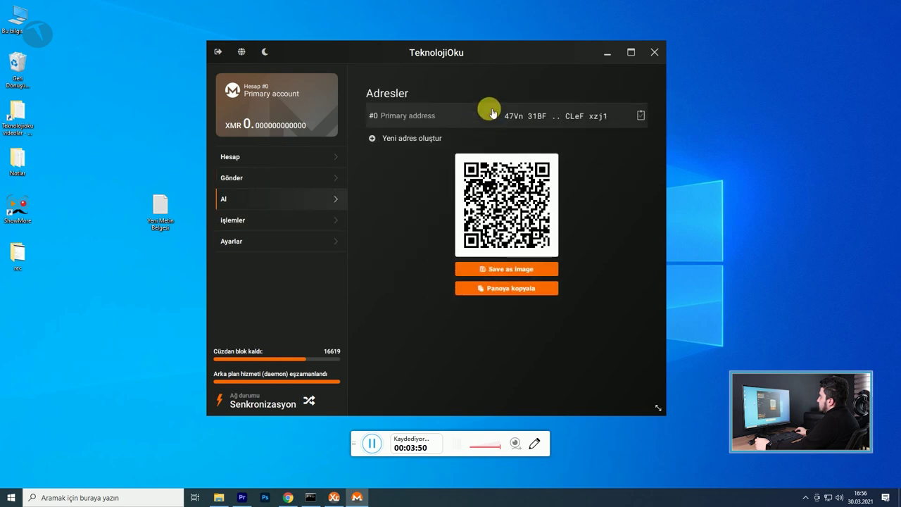
{"action": "left_click", "coordinate": [641, 119]}
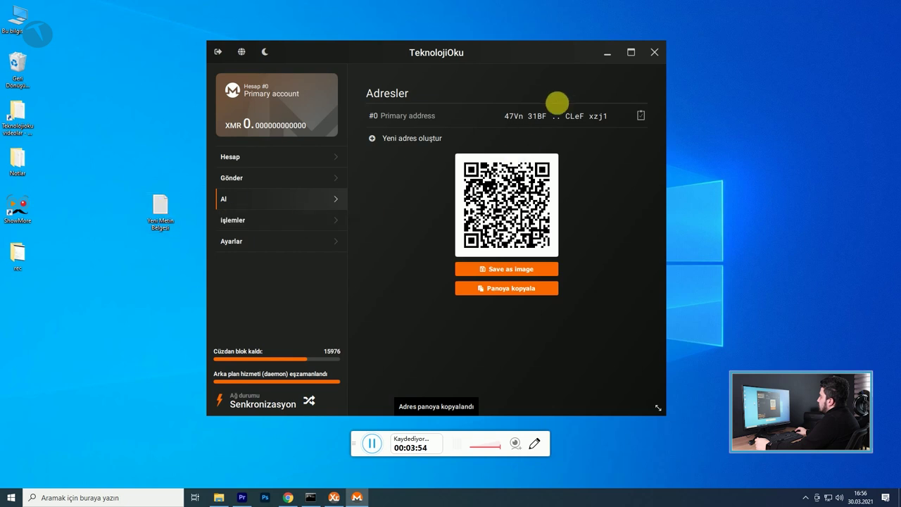
{"action": "left_click", "coordinate": [604, 54]}
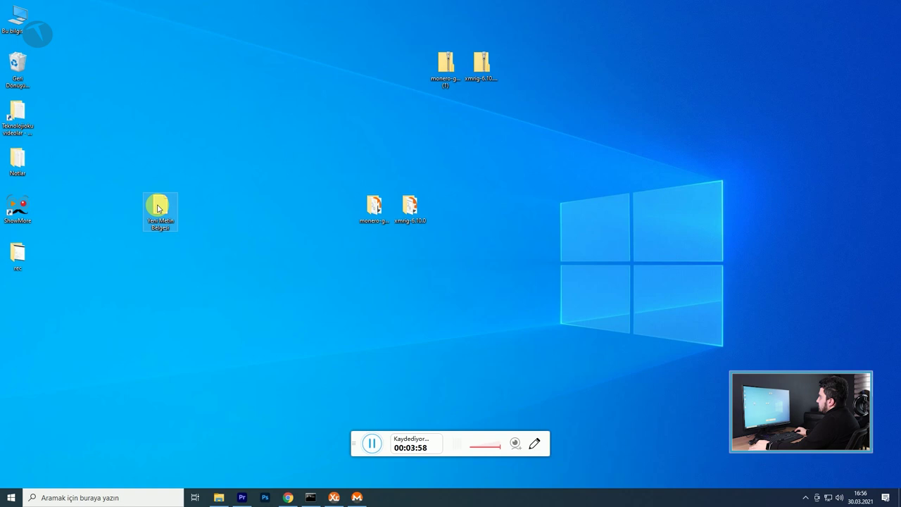
- Paste the wallet address below 2307000 in the Yeni Metin Belgesi notes
{"action": "double_click", "coordinate": [157, 209]}
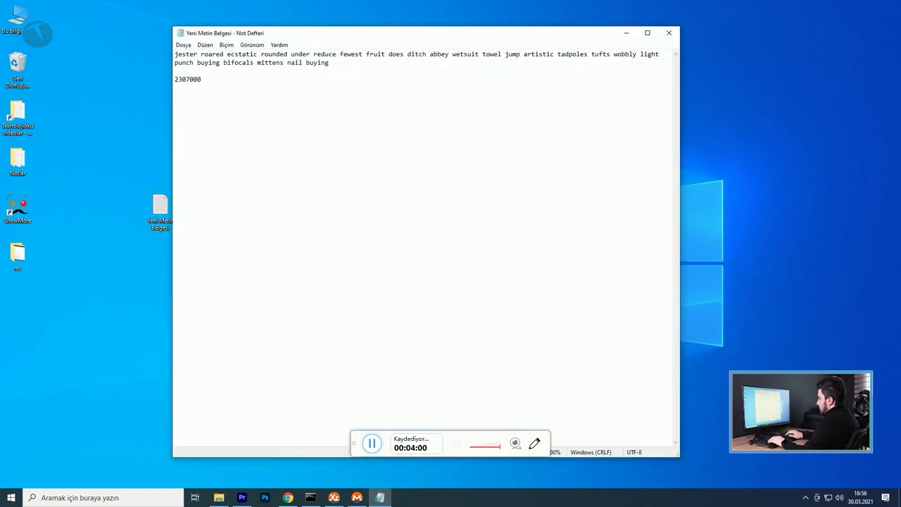
{"action": "key", "text": "ctrl+v"}
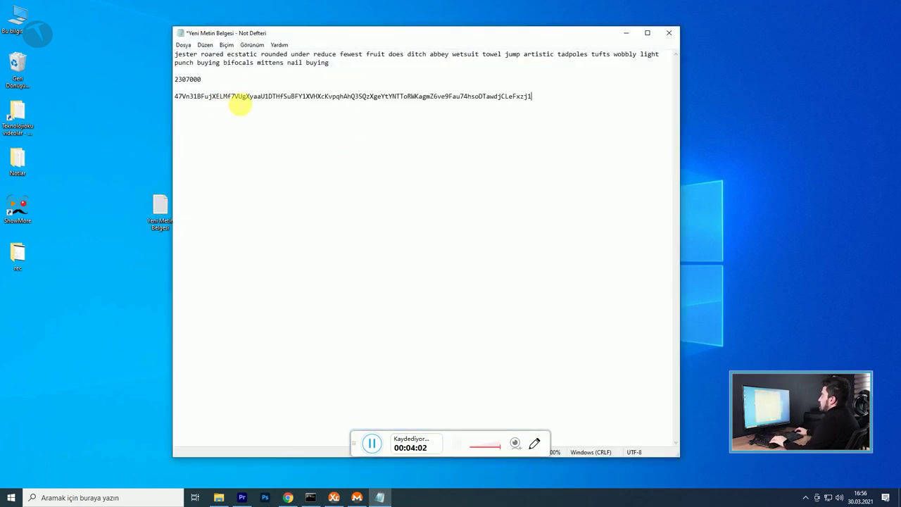
{"action": "double_click", "coordinate": [240, 96]}
{"action": "key", "text": "ctrl+c"}
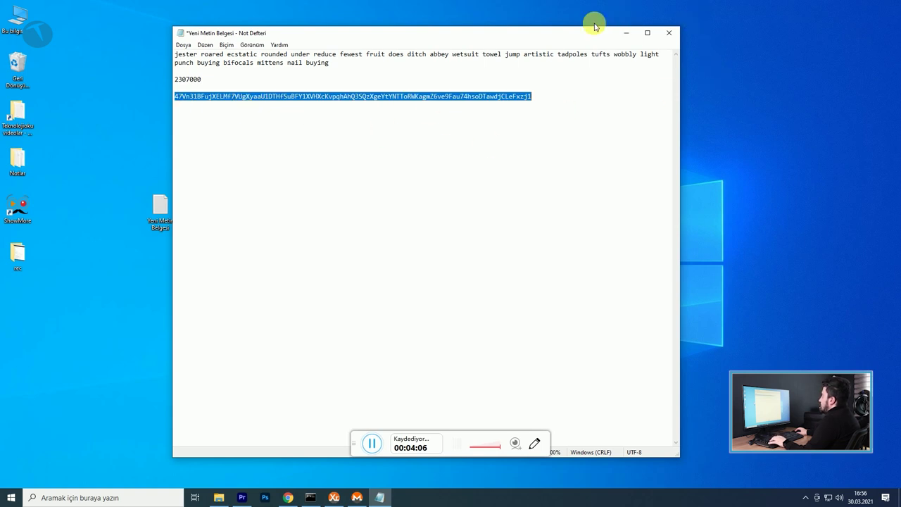
- Minimize Notepad and the Monero wallet so the desktop is showing
{"action": "left_click", "coordinate": [626, 33]}
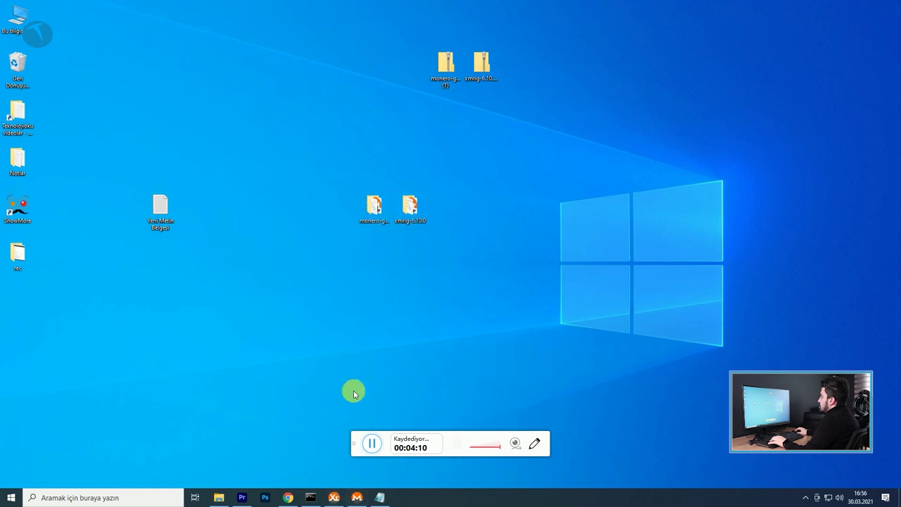
{"action": "left_click", "coordinate": [334, 497]}
{"action": "left_click", "coordinate": [347, 498]}
{"action": "left_click", "coordinate": [357, 497]}
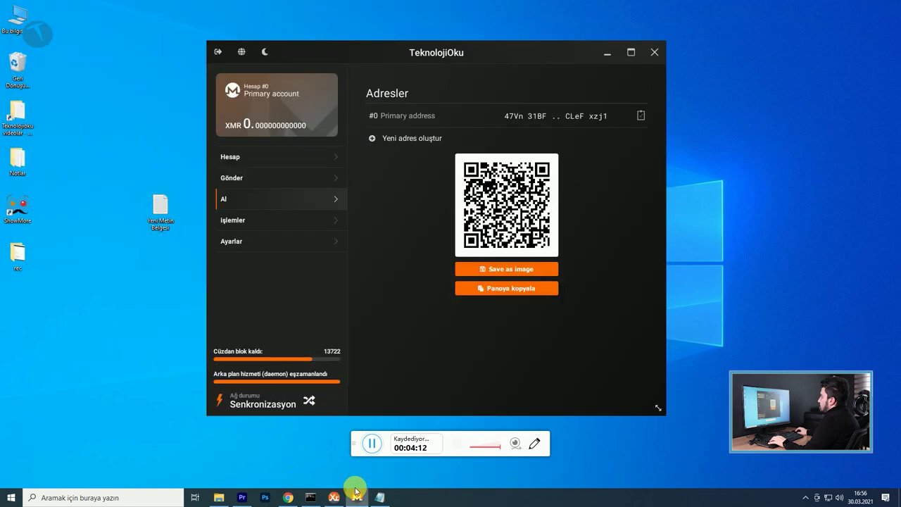
{"action": "left_click", "coordinate": [610, 51]}
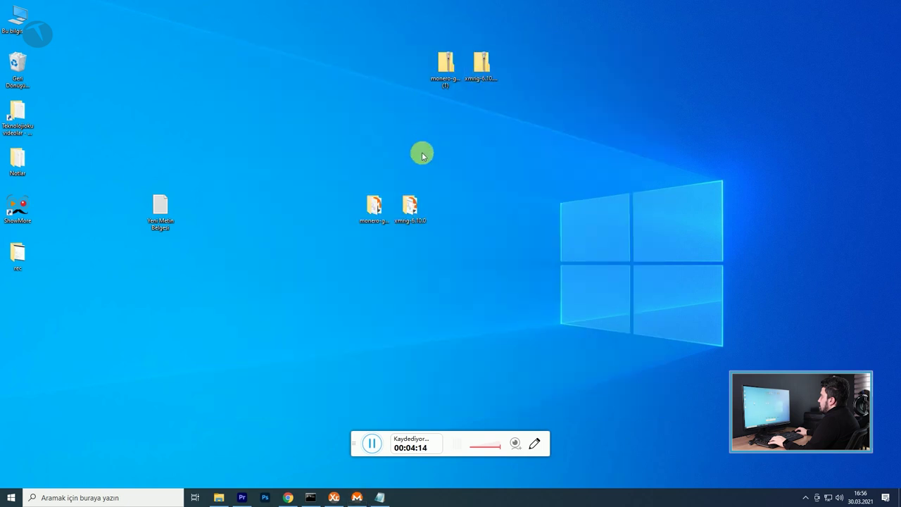
- Open the xmrig-6.10.0 config file in Not Defteri via Birlikte aç
{"action": "double_click", "coordinate": [408, 204]}
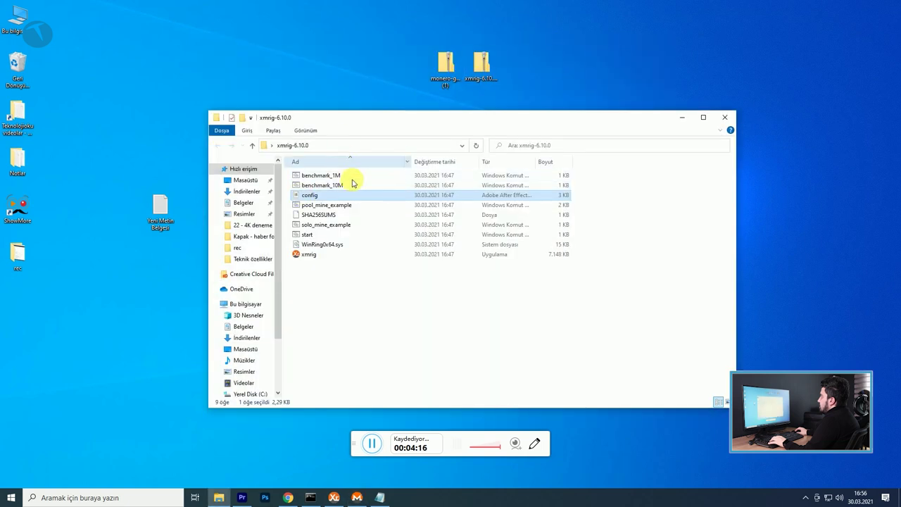
{"action": "right_click", "coordinate": [314, 200]}
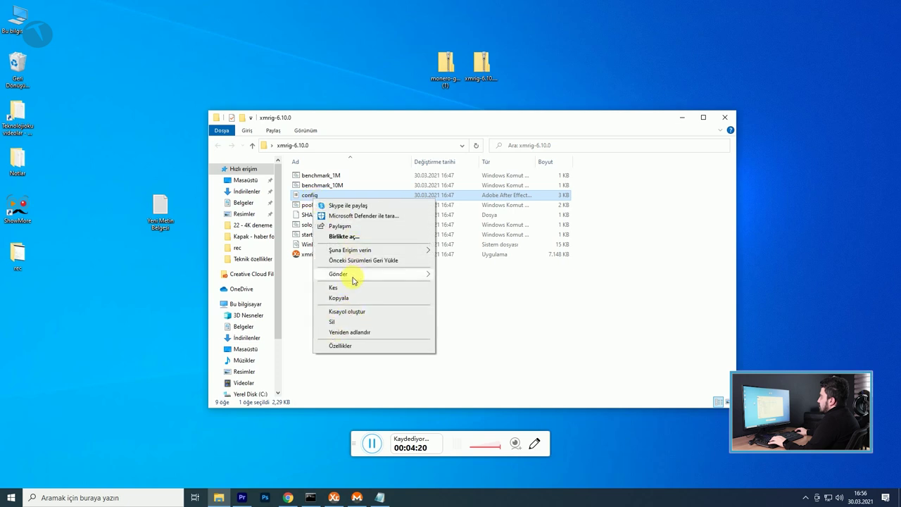
{"action": "left_click", "coordinate": [340, 239]}
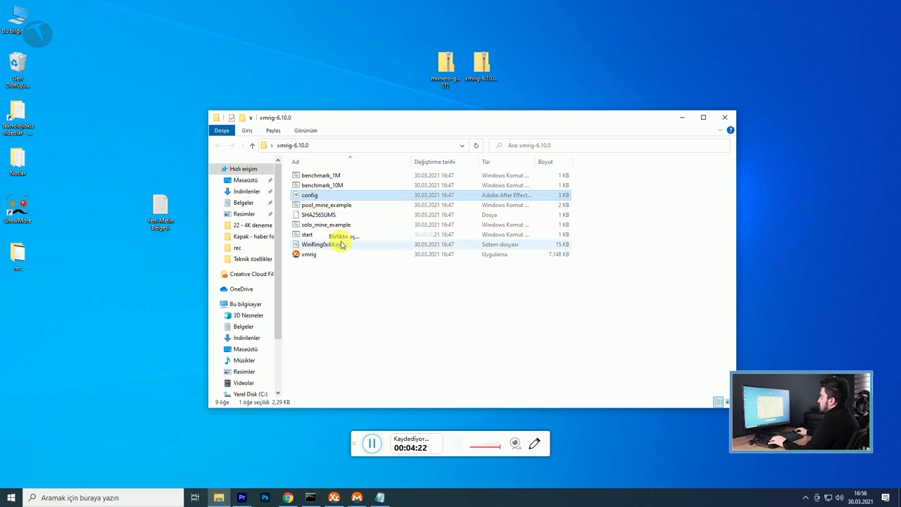
{"action": "left_click", "coordinate": [411, 164]}
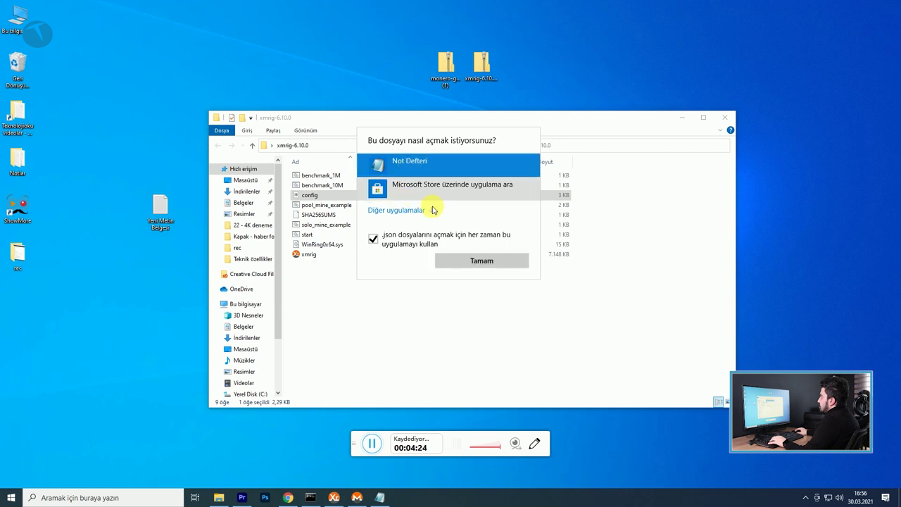
{"action": "left_click", "coordinate": [467, 260]}
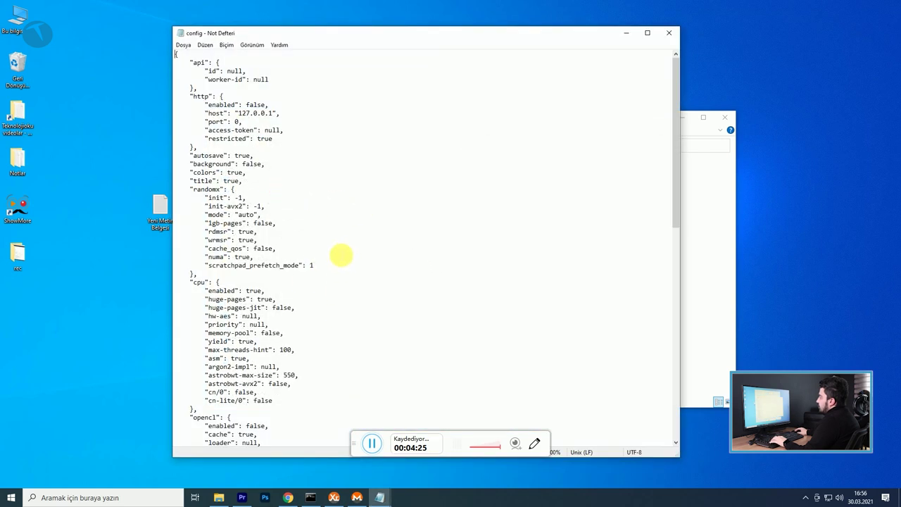
- Paste the wallet address over YOUR_WALLET_ADDRESS in the pools "user" line of config
{"action": "scroll", "coordinate": [272, 297], "scroll_direction": "down", "scroll_amount": 2}
{"action": "scroll", "coordinate": [275, 282], "scroll_direction": "down", "scroll_amount": 6}
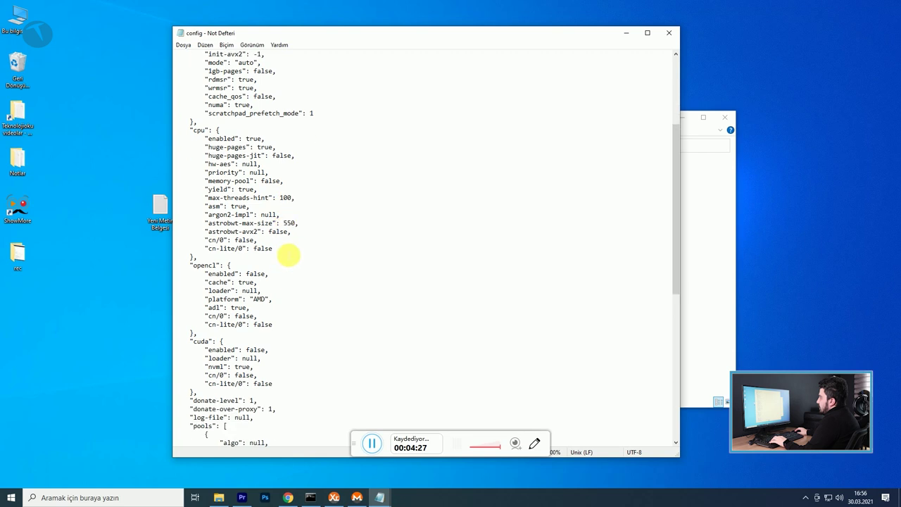
{"action": "scroll", "coordinate": [311, 250], "scroll_direction": "down", "scroll_amount": 2}
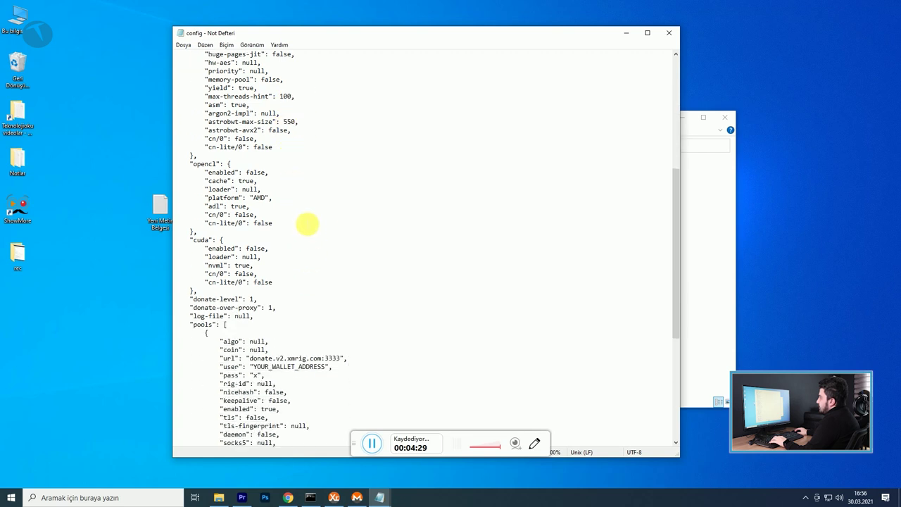
{"action": "scroll", "coordinate": [288, 275], "scroll_direction": "down", "scroll_amount": 1}
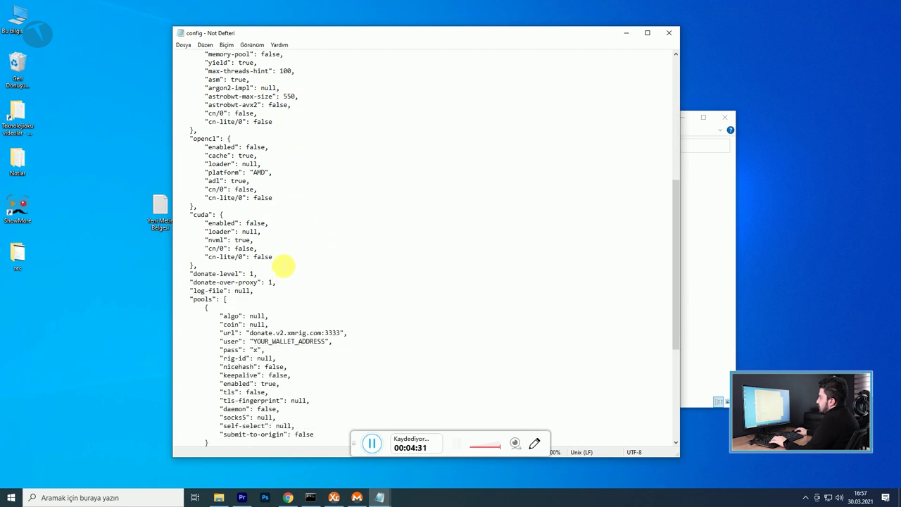
{"action": "scroll", "coordinate": [288, 287], "scroll_direction": "down", "scroll_amount": 1}
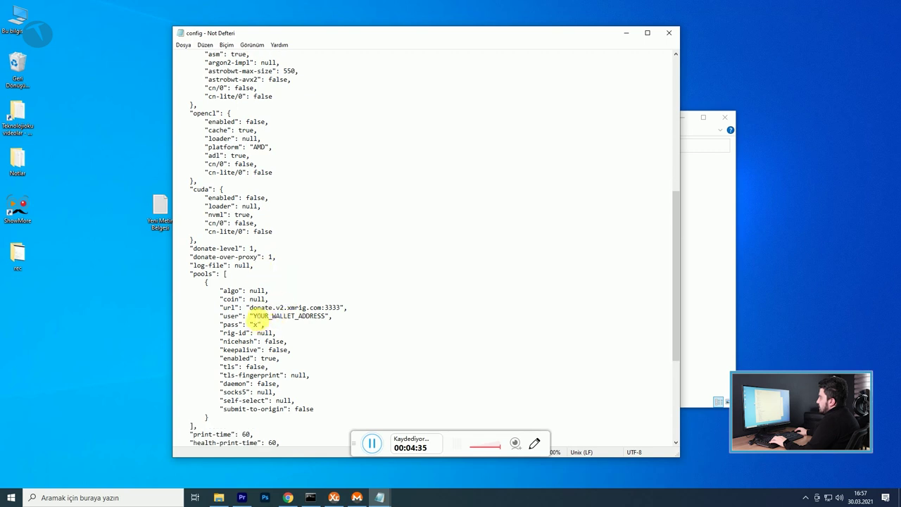
{"action": "left_click_drag", "start_coordinate": [272, 317], "coordinate": [323, 317]}
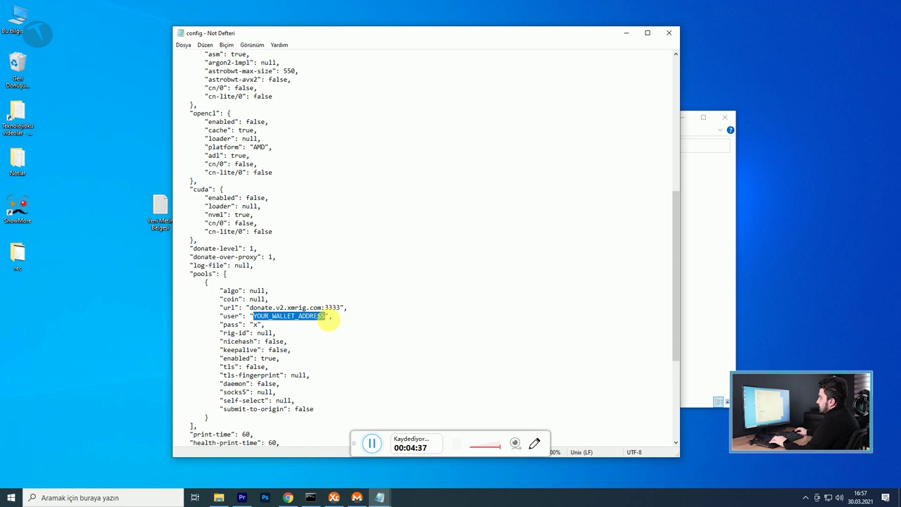
{"action": "key", "text": "ctrl+v"}
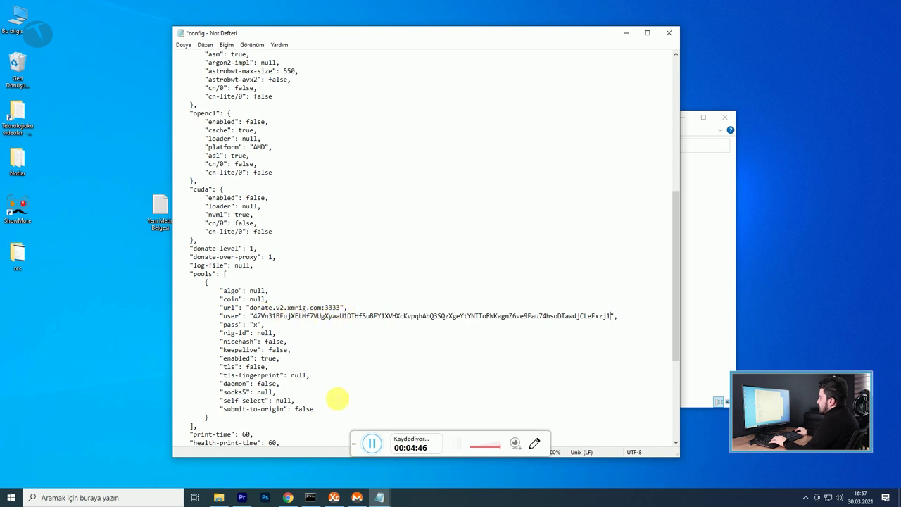
{"action": "left_click", "coordinate": [289, 498]}
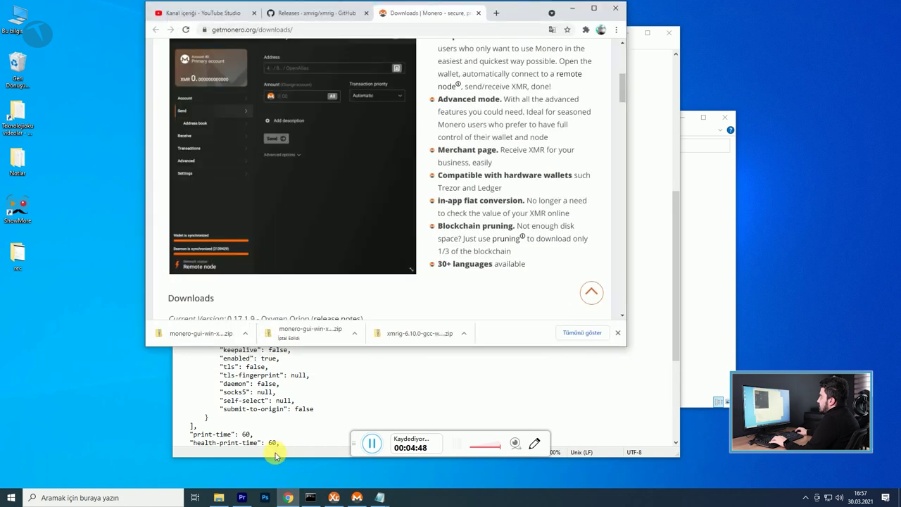
- Open the MINEXMR search result, connect ZenMate VPN to Romania, and reload minexmr.com
{"action": "left_click", "coordinate": [593, 10]}
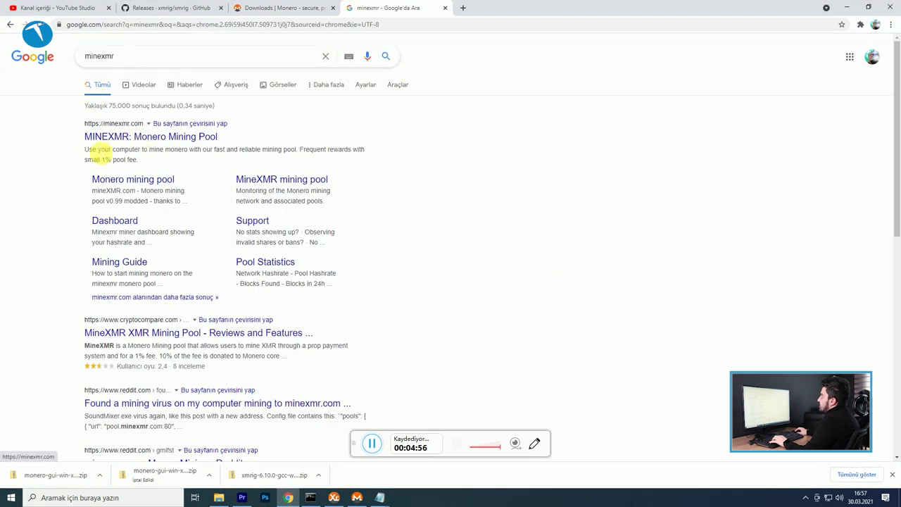
{"action": "left_click", "coordinate": [159, 138]}
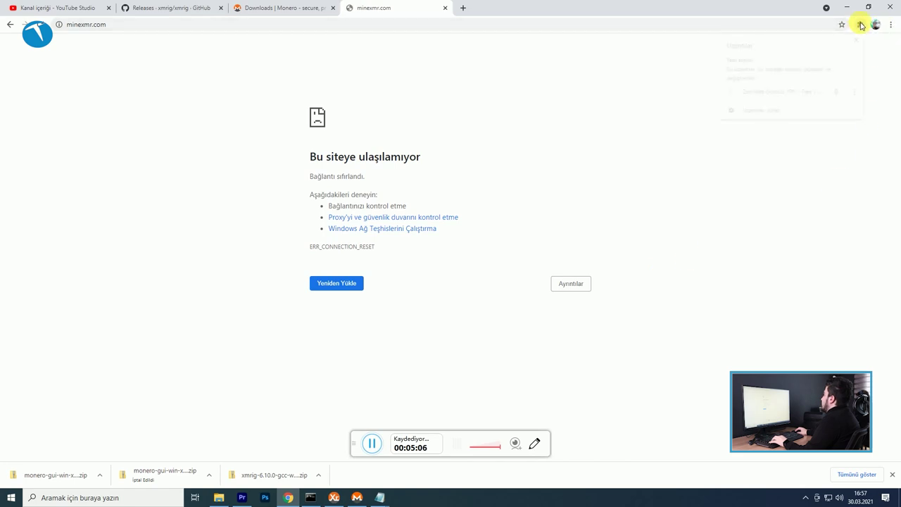
{"action": "left_click", "coordinate": [740, 92]}
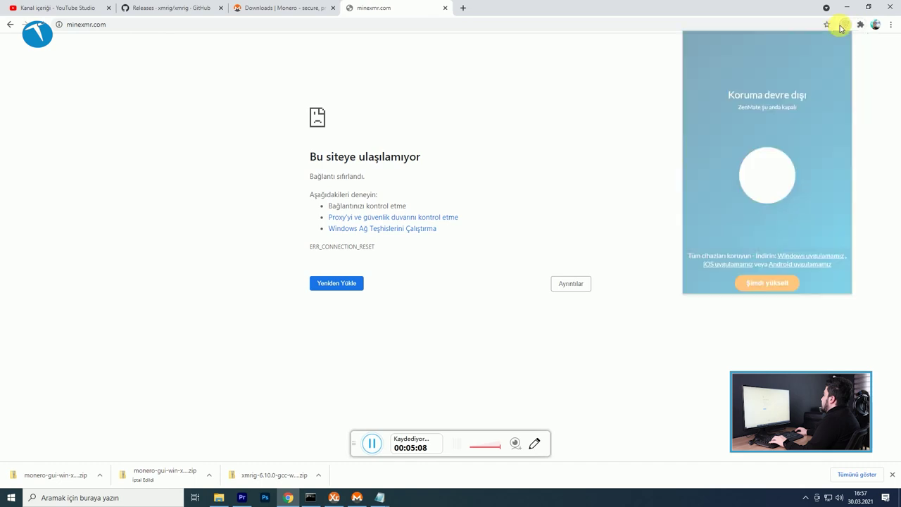
{"action": "left_click", "coordinate": [778, 155]}
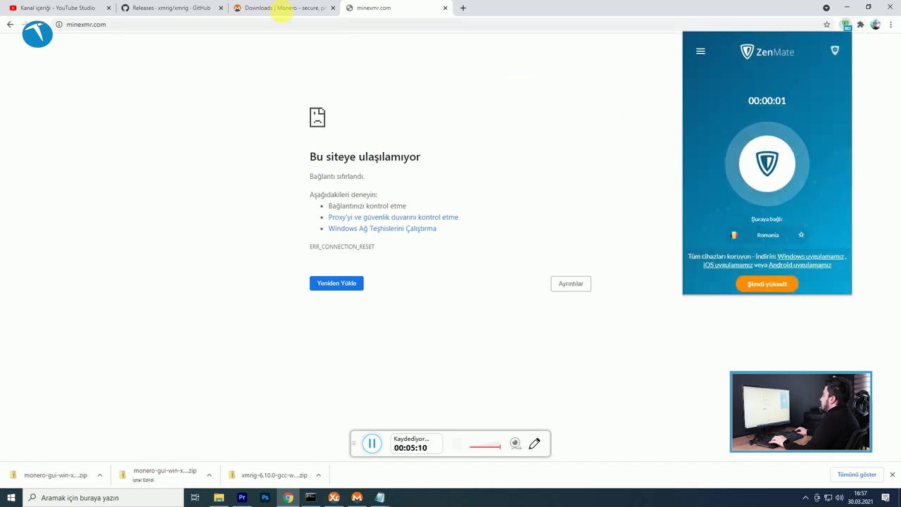
{"action": "left_click", "coordinate": [195, 29]}
{"action": "key", "text": "Return"}
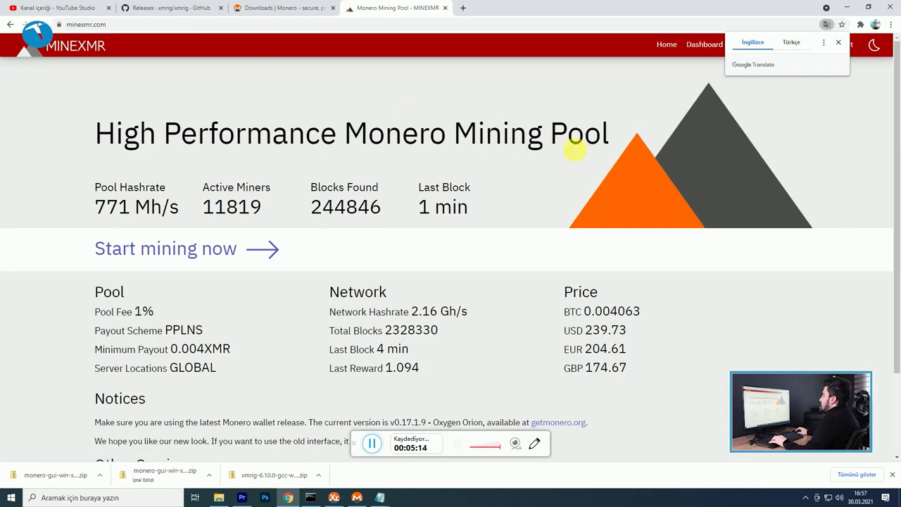
- Look up the pasted wallet address on the Miner Dashboard: no workers, 0.000000 XMR
{"action": "left_click", "coordinate": [838, 43]}
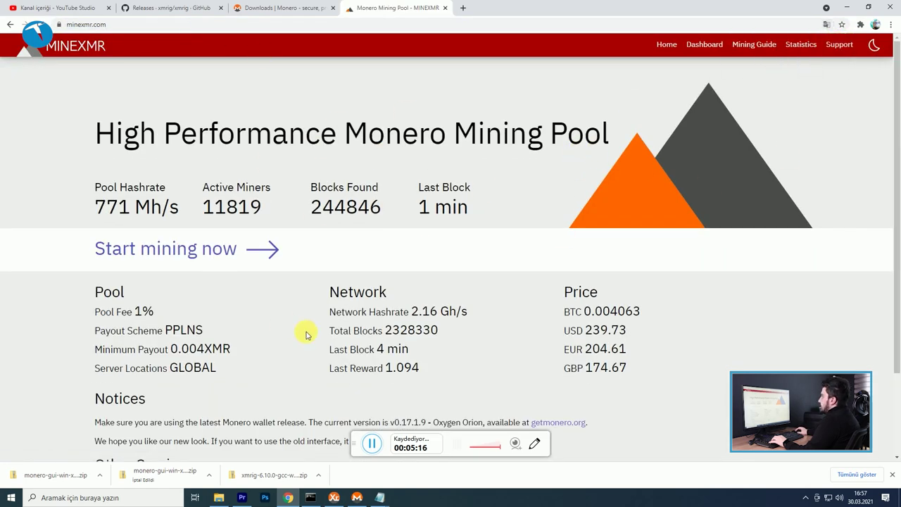
{"action": "scroll", "coordinate": [298, 293], "scroll_direction": "down", "scroll_amount": 1}
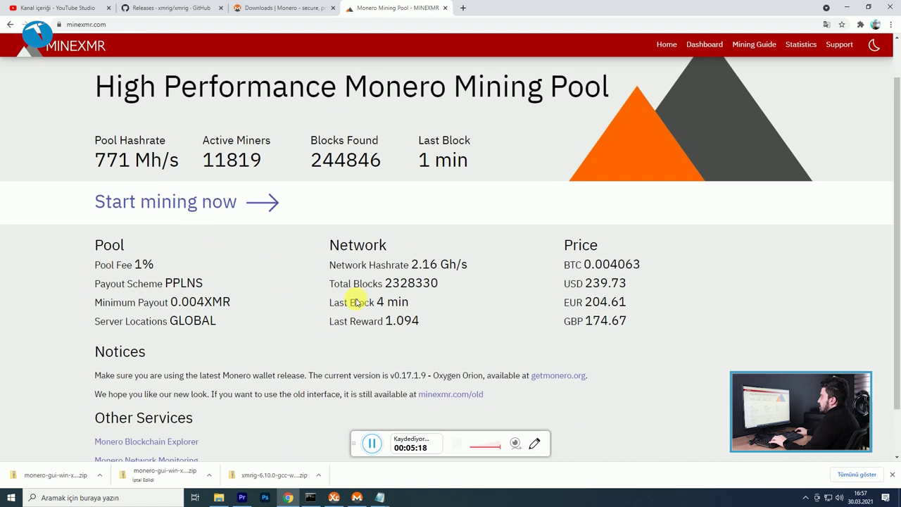
{"action": "scroll", "coordinate": [394, 344], "scroll_direction": "up", "scroll_amount": 1}
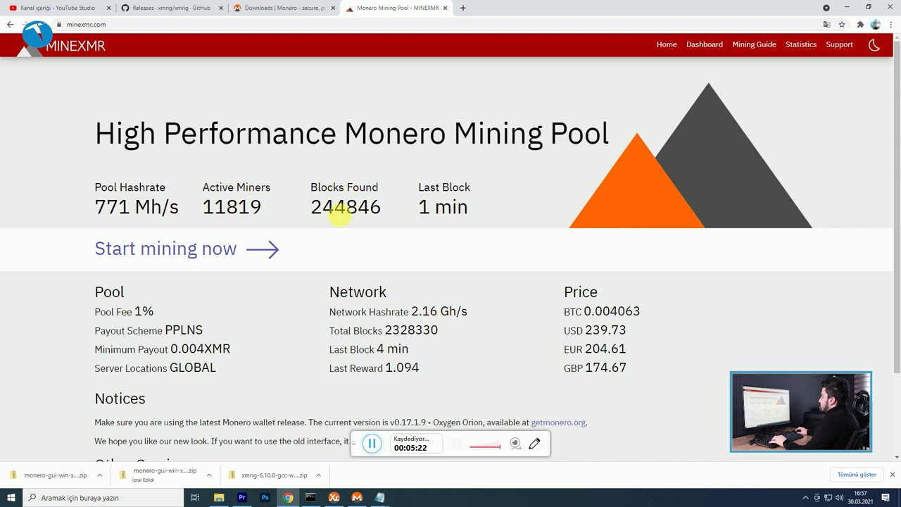
{"action": "left_click", "coordinate": [704, 44]}
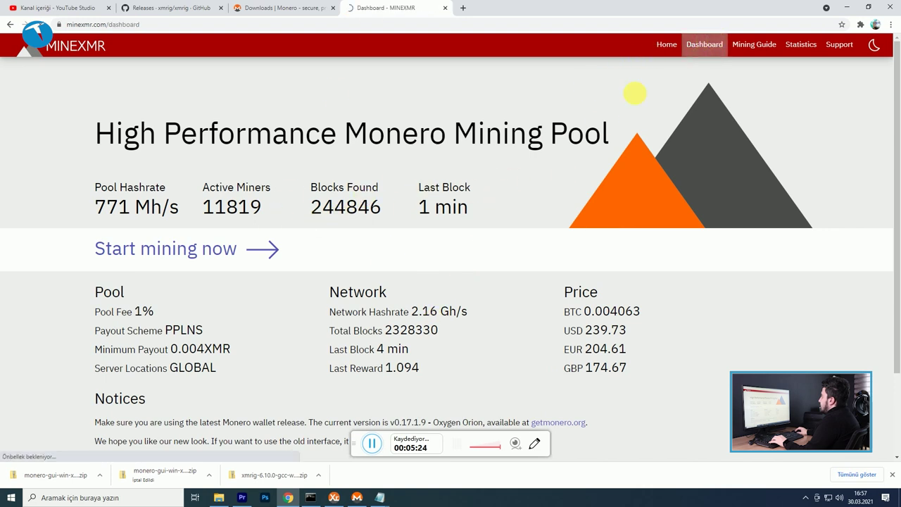
{"action": "left_click", "coordinate": [89, 101]}
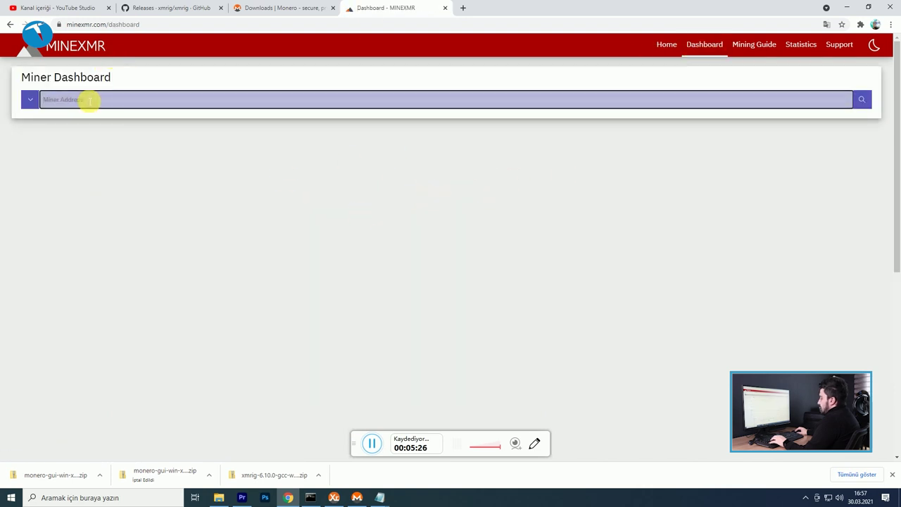
{"action": "key", "text": "Return"}
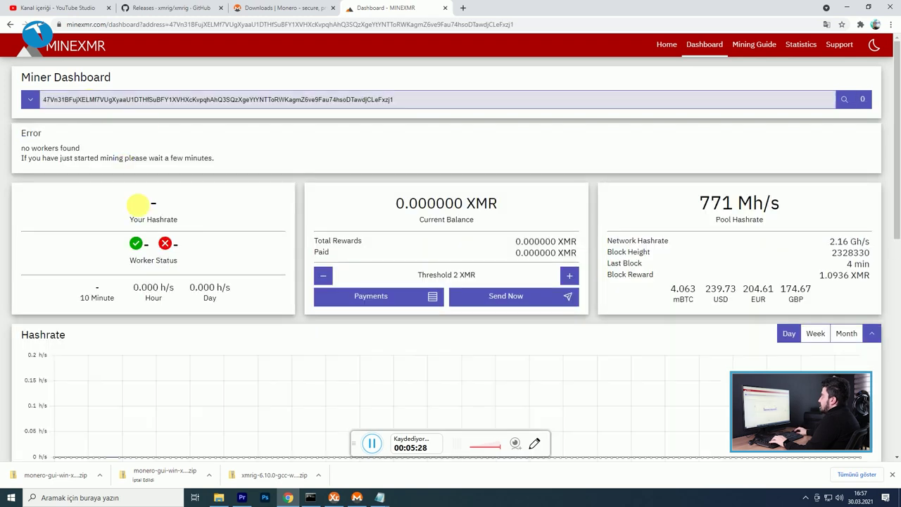